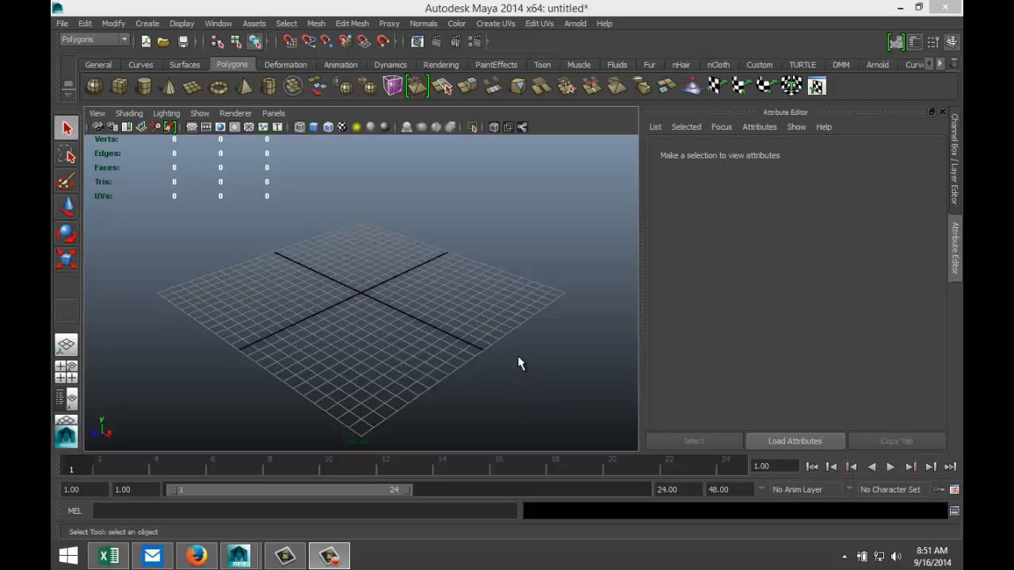
Draw a large polygon cube on the grid, switch to shaded display and look inside the cube
{"action": "left_click", "coordinate": [120, 87]}
{"action": "left_click_drag", "start_coordinate": [267, 310], "coordinate": [496, 208]}
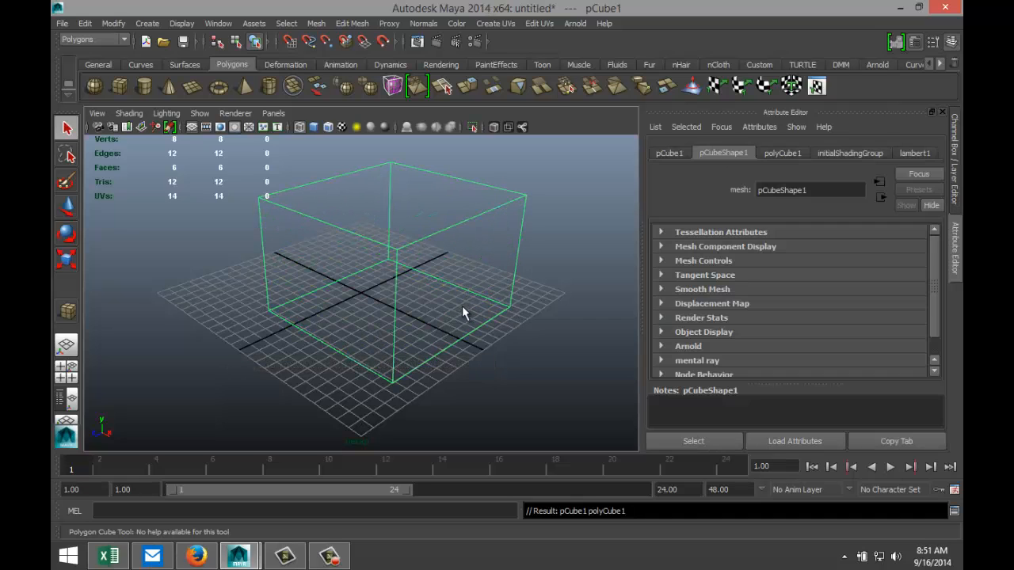
{"action": "key", "text": "5"}
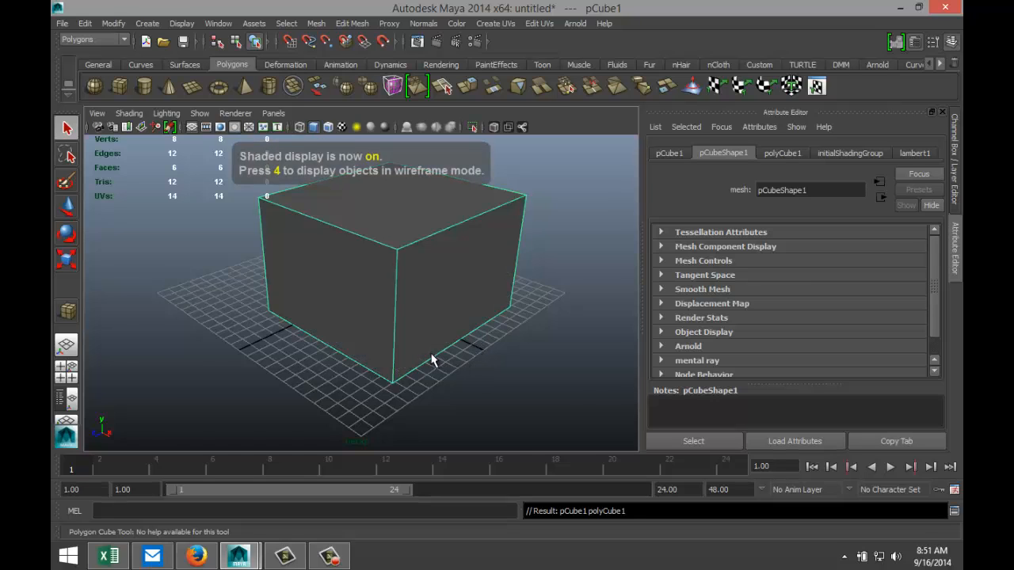
{"action": "scroll", "coordinate": [431, 361], "scroll_direction": "up", "scroll_amount": 5}
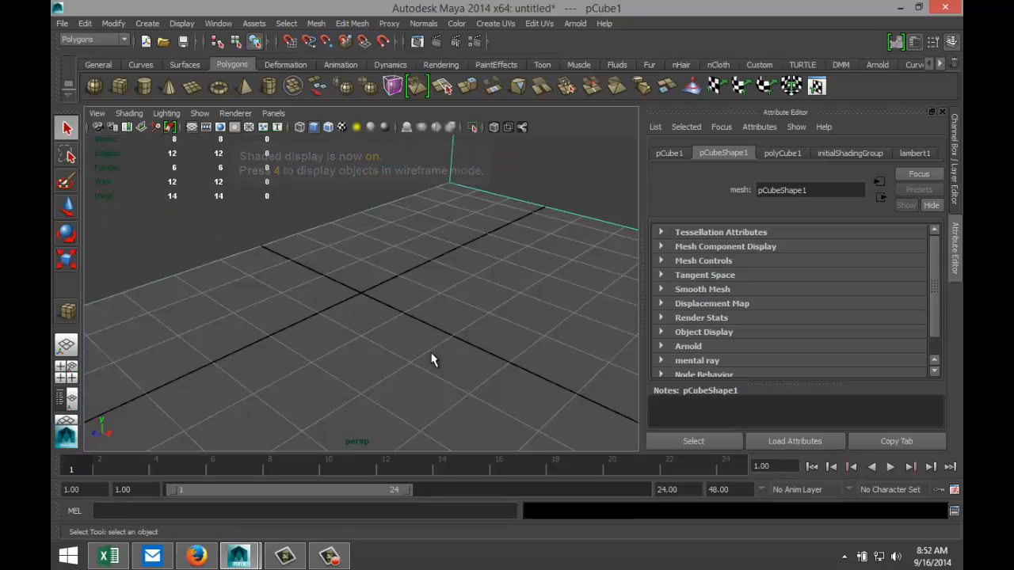
Create a point light and raise it about 1.82 cm along Y inside the cube
{"action": "left_click", "coordinate": [147, 23]}
{"action": "mouse_move", "coordinate": [180, 85]}
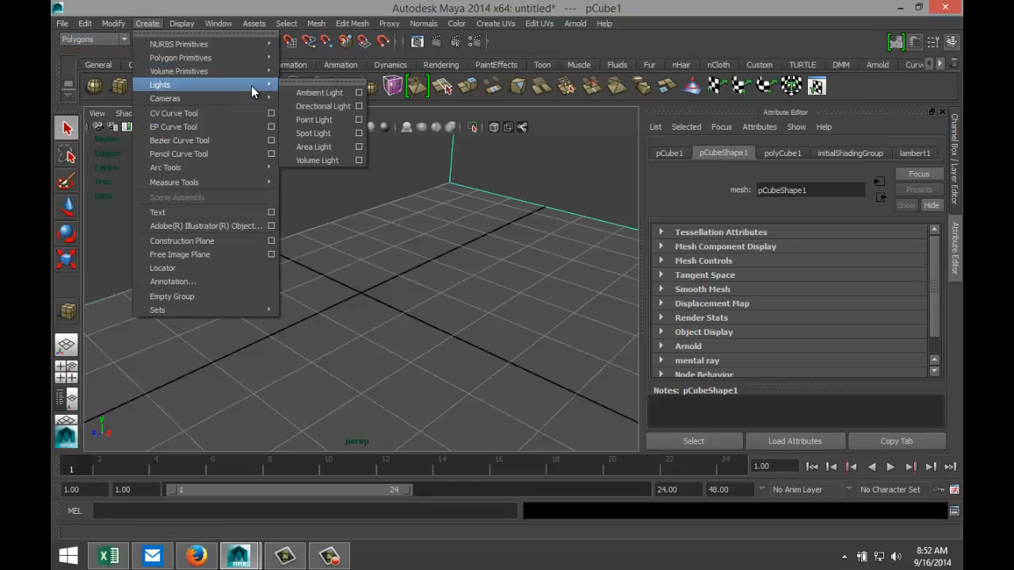
{"action": "left_click", "coordinate": [321, 120]}
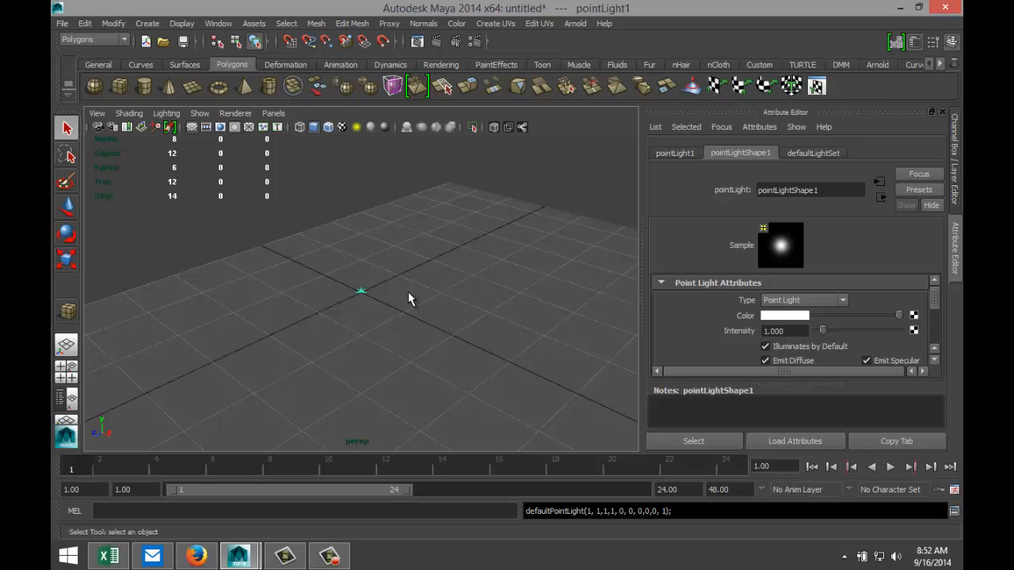
{"action": "key", "text": "w"}
{"action": "left_click_drag", "start_coordinate": [362, 249], "coordinate": [373, 151]}
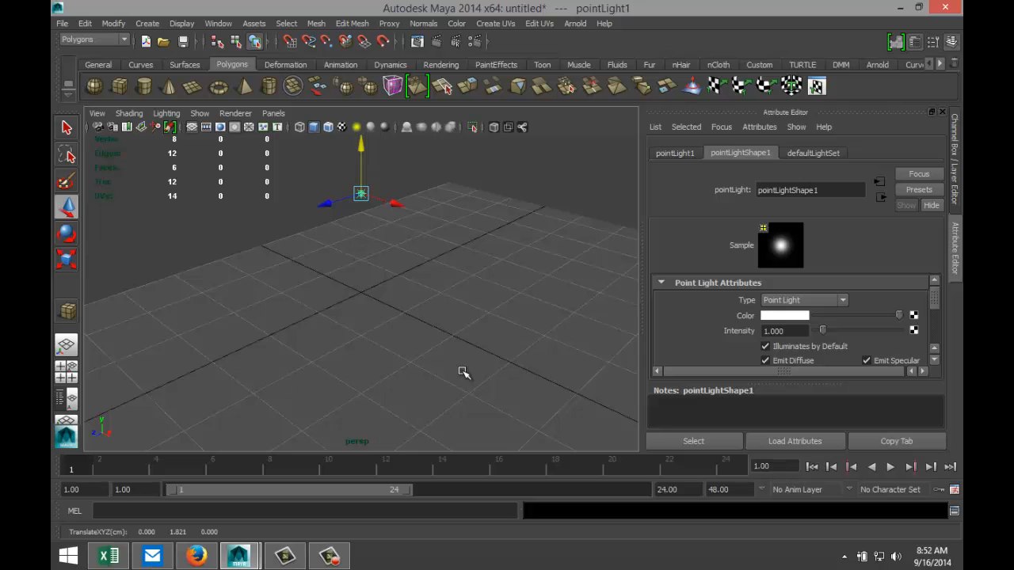
Turn on the all-lights viewport display and move the point light about 2.6 cm along X
{"action": "key", "text": "7"}
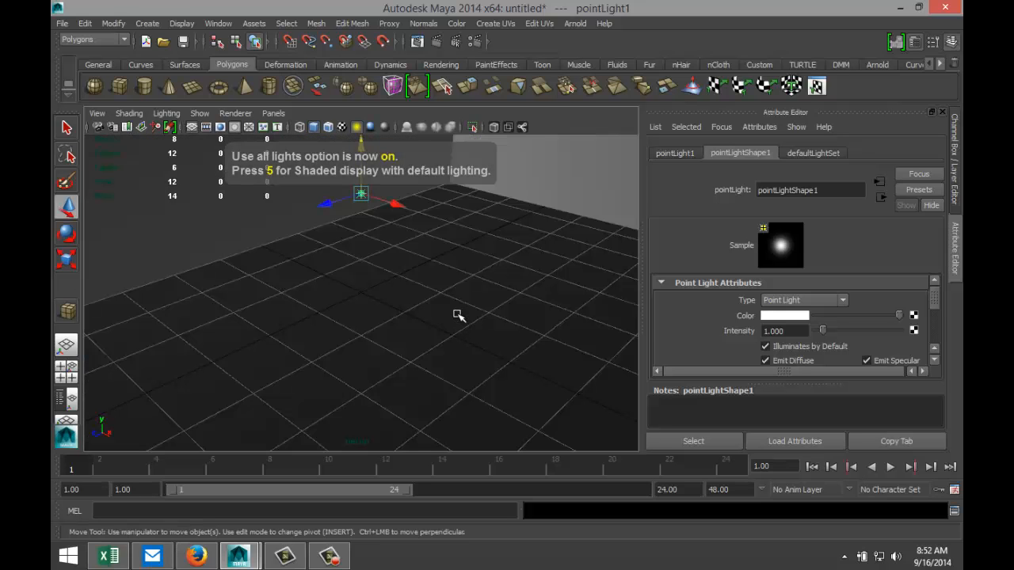
{"action": "left_click_drag", "start_coordinate": [394, 204], "coordinate": [511, 357]}
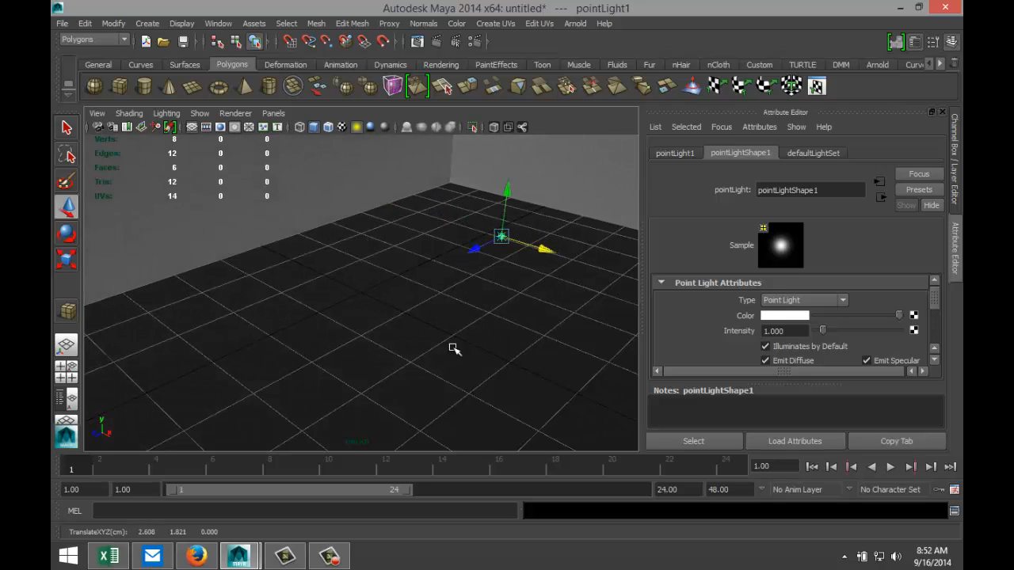
{"action": "key", "text": "7"}
{"action": "scroll", "coordinate": [388, 342], "scroll_direction": "down", "scroll_amount": 6}
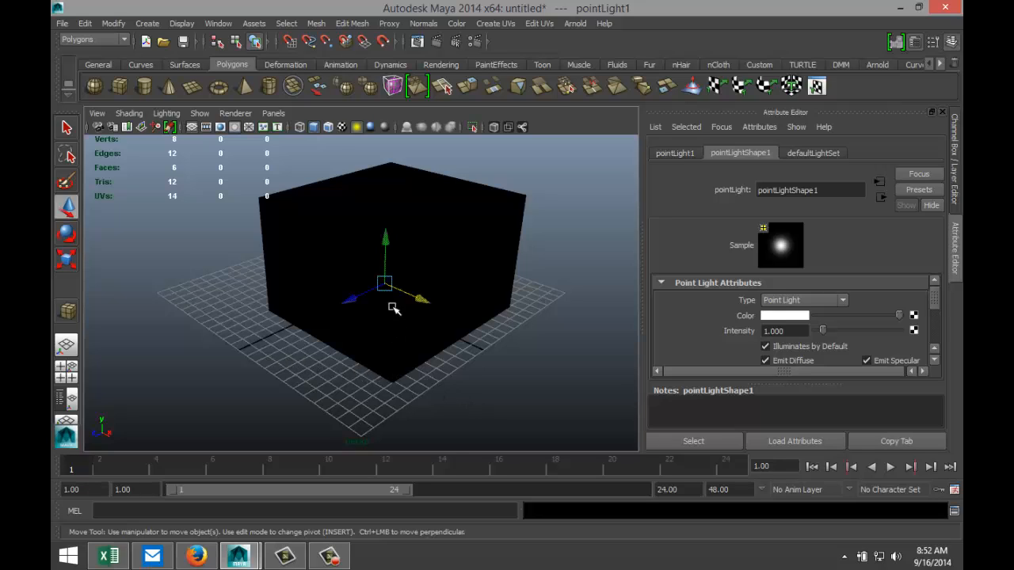
Select the cube and enlarge it uniformly with the Scale tool to about 7.13
{"action": "key", "text": "r"}
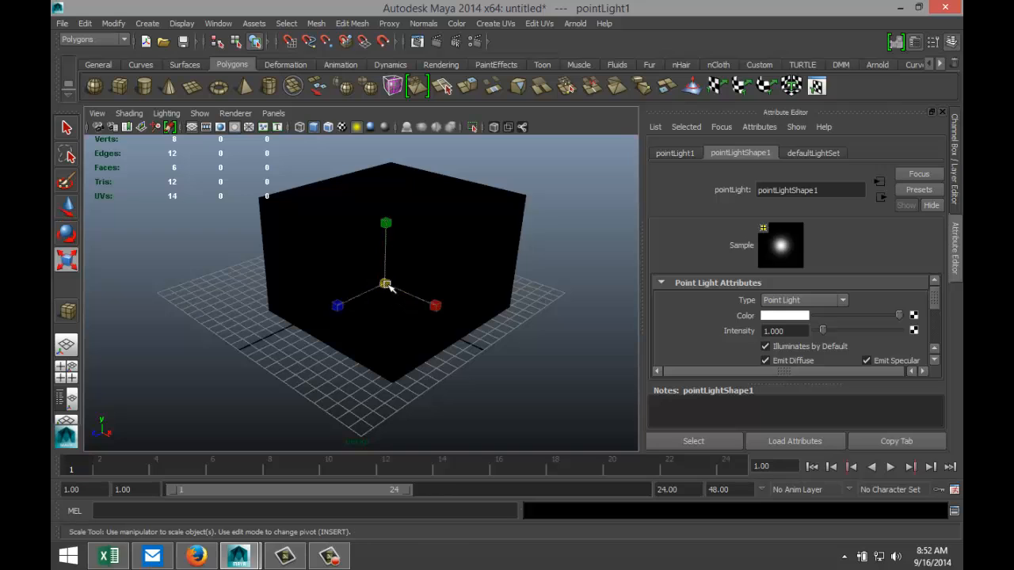
{"action": "left_click", "coordinate": [395, 287]}
{"action": "left_click", "coordinate": [557, 316]}
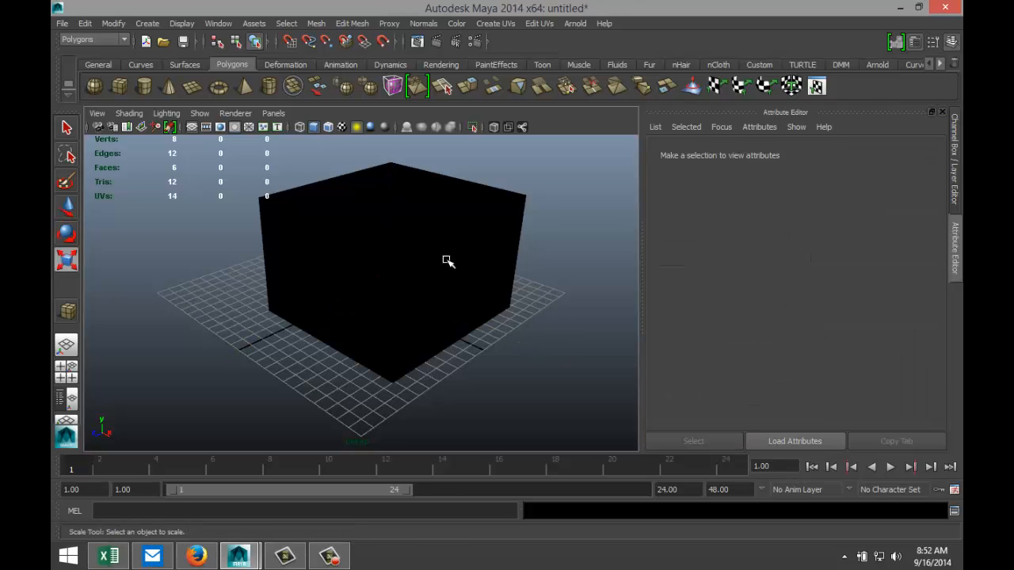
{"action": "left_click", "coordinate": [449, 266]}
{"action": "left_click_drag", "start_coordinate": [393, 255], "coordinate": [646, 305]}
{"action": "scroll", "coordinate": [437, 311], "scroll_direction": "down", "scroll_amount": 5}
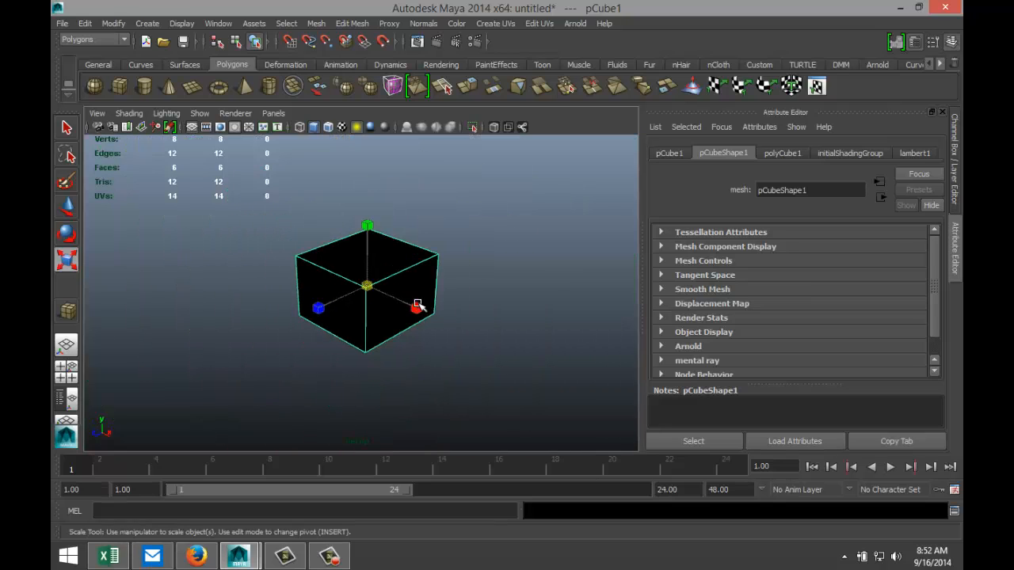
{"action": "left_click_drag", "start_coordinate": [367, 287], "coordinate": [484, 309]}
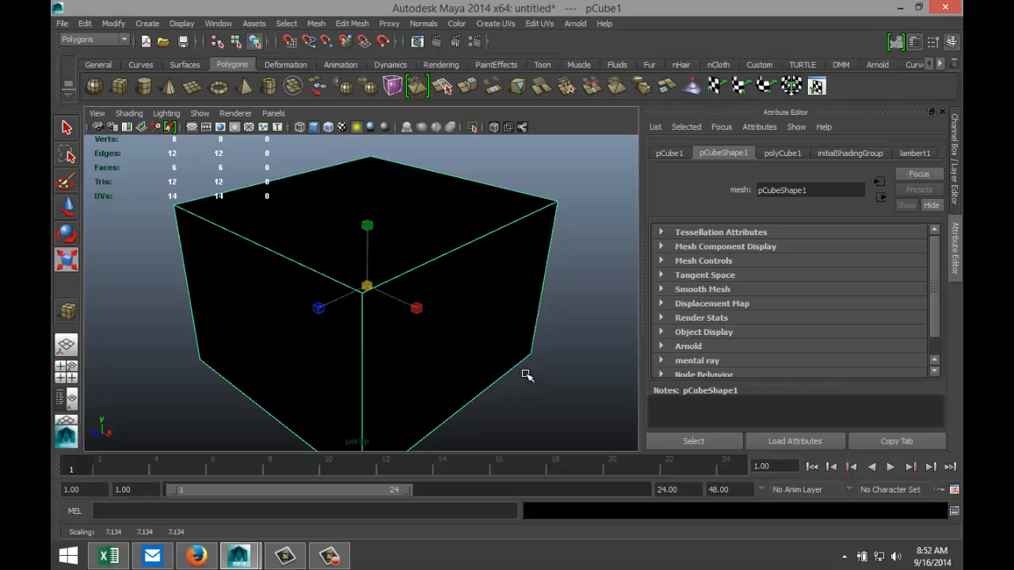
{"action": "left_click_drag", "start_coordinate": [526, 375], "coordinate": [504, 367], "text": "alt"}
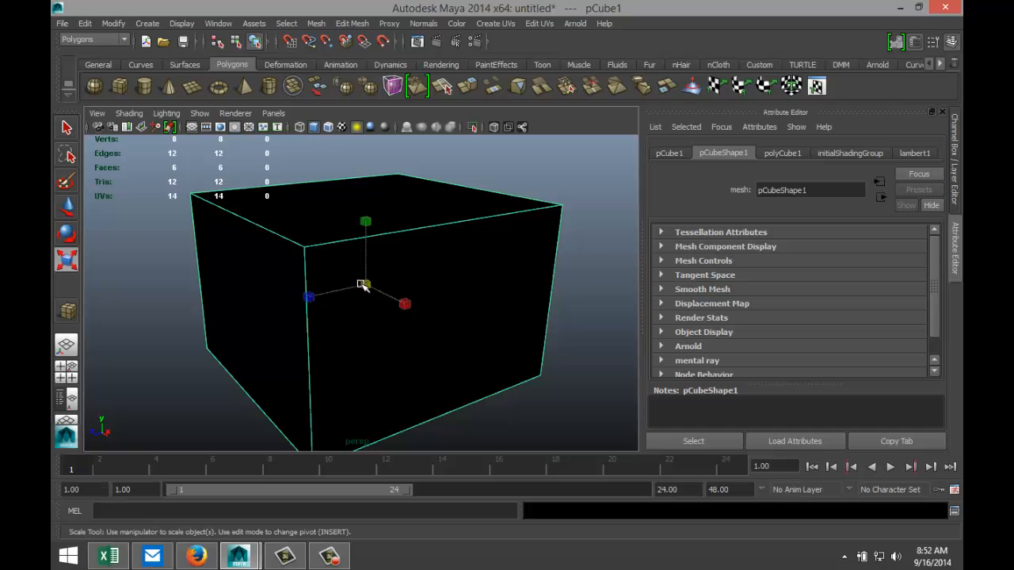
Shrink the cube uniformly and re-enlarge it to a scale of about 1.63
{"action": "left_click_drag", "start_coordinate": [365, 286], "coordinate": [179, 286]}
{"action": "scroll", "coordinate": [374, 302], "scroll_direction": "up", "scroll_amount": 10}
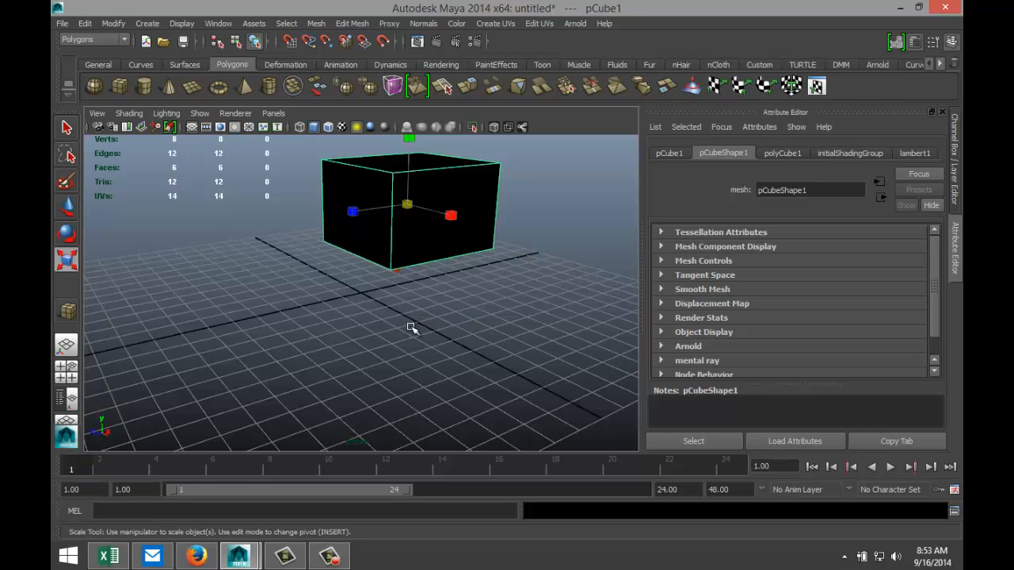
{"action": "scroll", "coordinate": [410, 335], "scroll_direction": "down", "scroll_amount": 5}
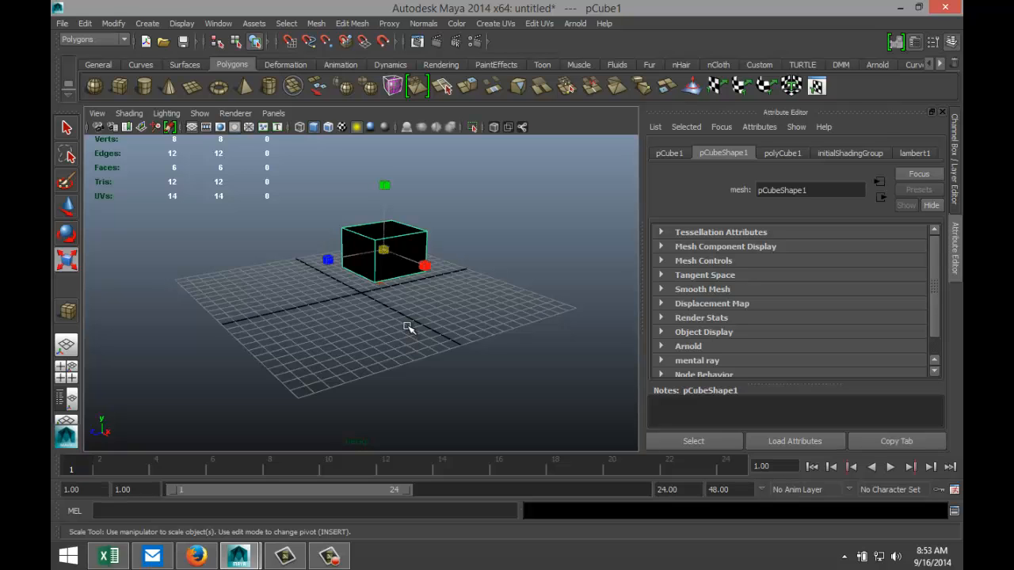
{"action": "left_click_drag", "start_coordinate": [385, 252], "coordinate": [571, 282]}
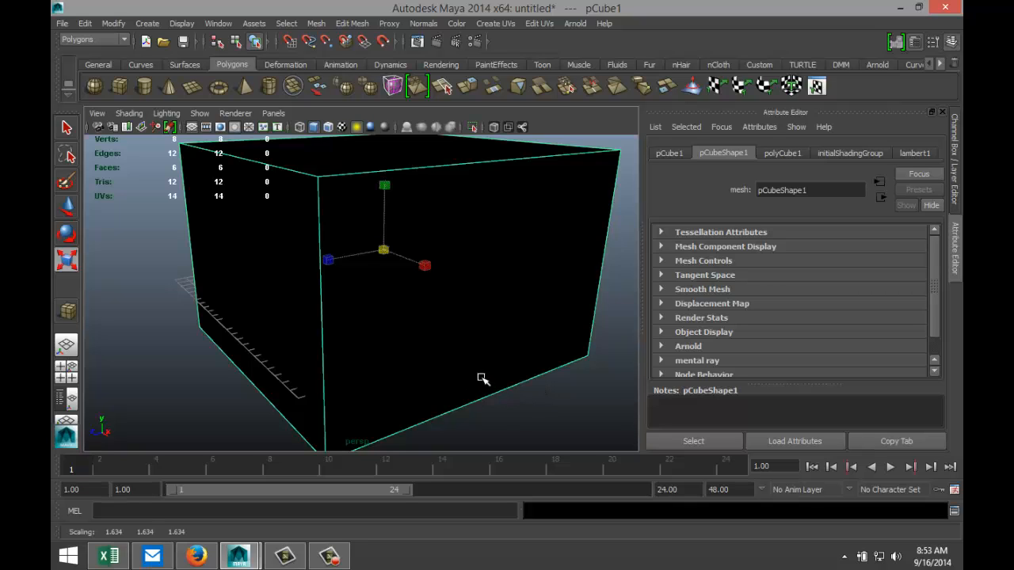
Delete the cube and the point light from the scene
{"action": "left_click", "coordinate": [191, 373]}
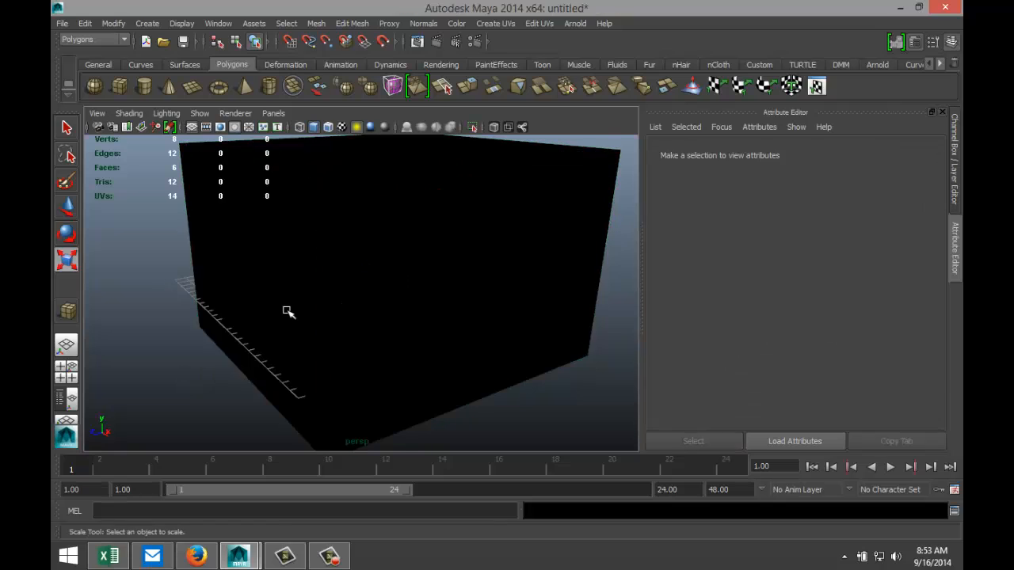
{"action": "left_click_drag", "start_coordinate": [285, 309], "coordinate": [592, 366]}
{"action": "key", "text": "Delete"}
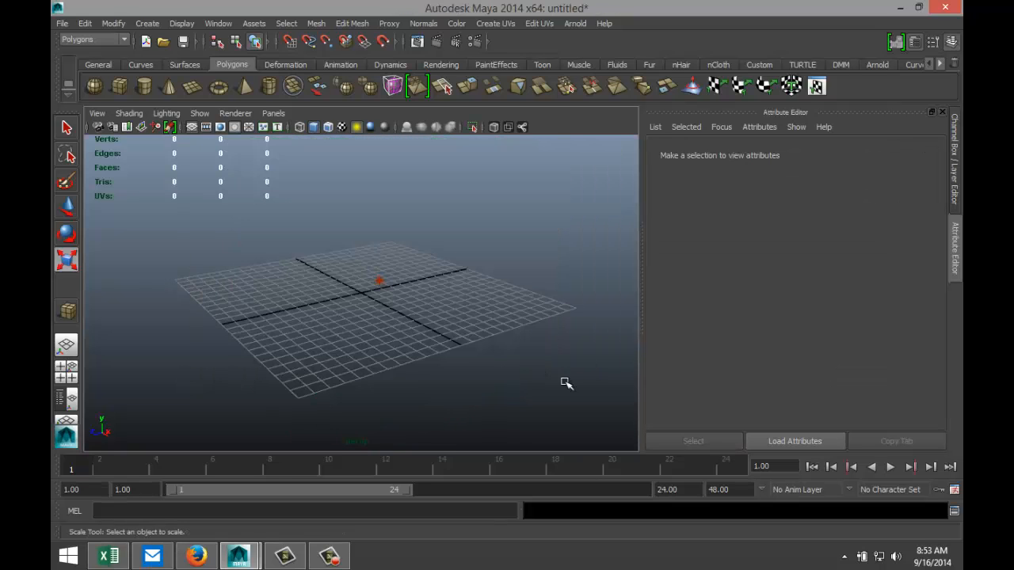
{"action": "left_click", "coordinate": [380, 282]}
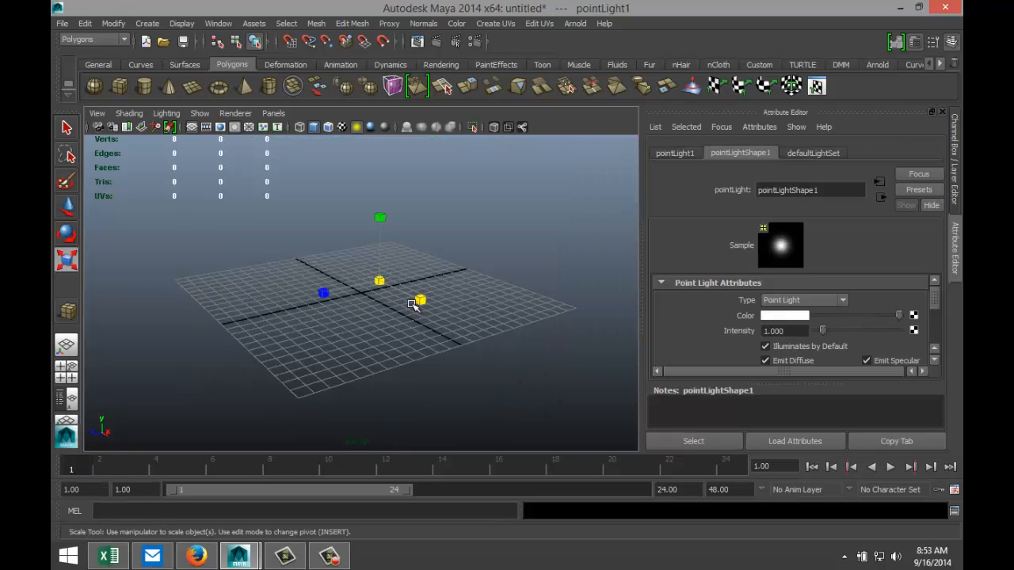
{"action": "key", "text": "Delete"}
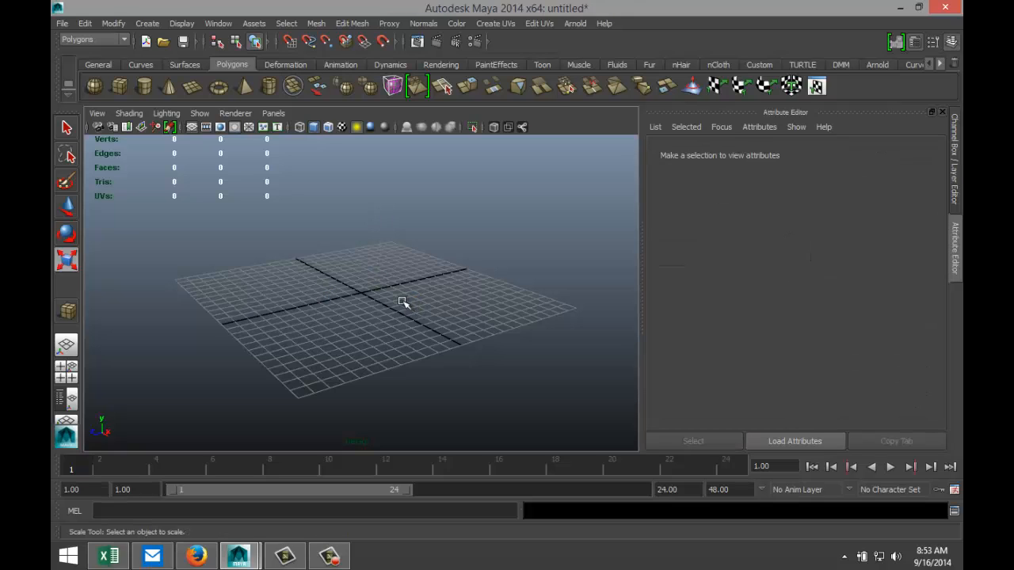
Draw a new polygon cube beyond the far edge of the grid with the Polygon Cube tool
{"action": "left_click_drag", "start_coordinate": [423, 360], "coordinate": [467, 359], "text": "alt"}
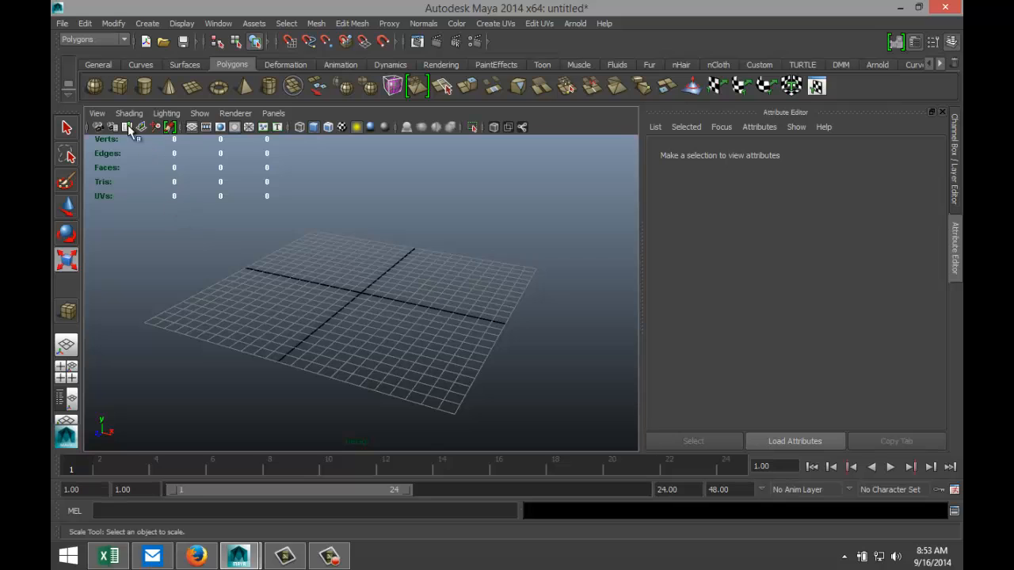
{"action": "key", "text": "y"}
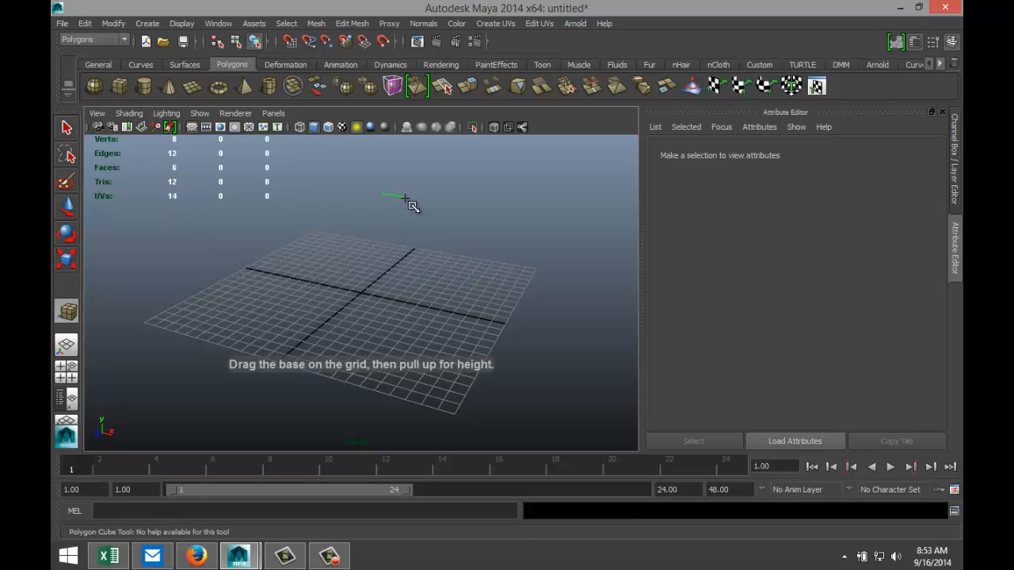
{"action": "left_click_drag", "start_coordinate": [410, 204], "coordinate": [402, 162]}
{"action": "left_click_drag", "start_coordinate": [399, 258], "coordinate": [395, 304], "text": "alt"}
{"action": "scroll", "coordinate": [396, 298], "scroll_direction": "up", "scroll_amount": 2}
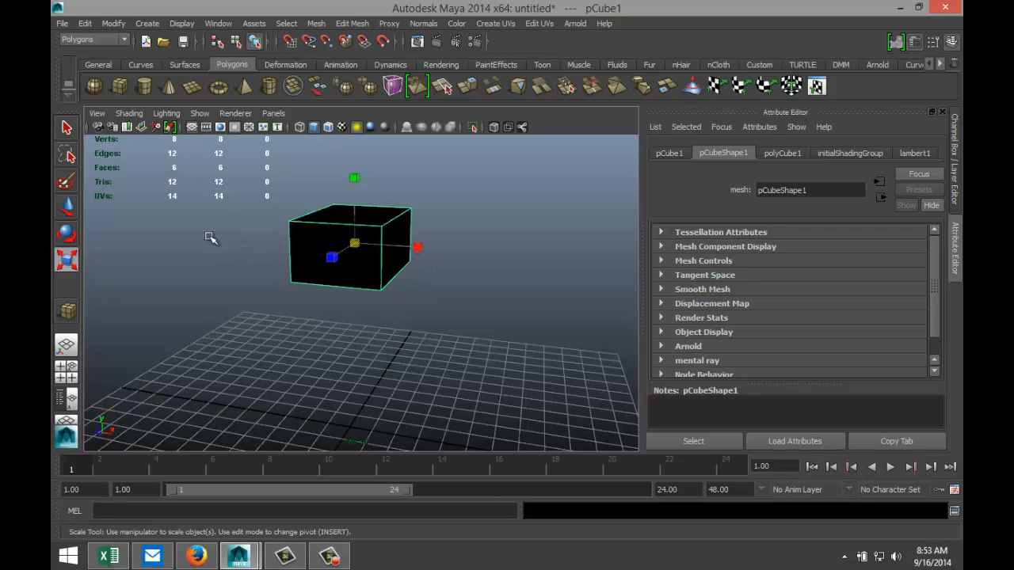
Examine the unlit cube from several angles, both selected and deselected
{"action": "left_click_drag", "start_coordinate": [265, 290], "coordinate": [300, 284], "text": "alt"}
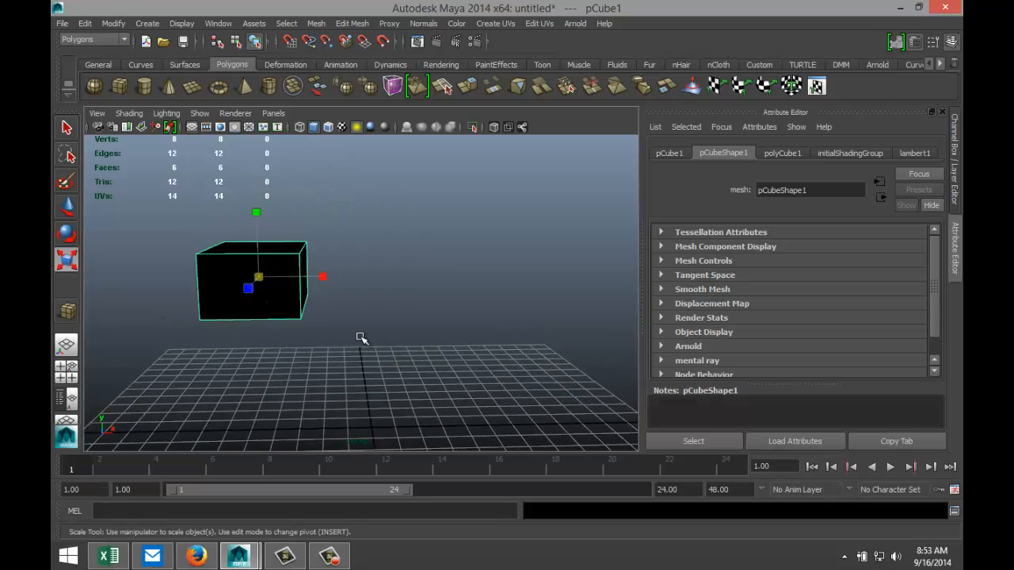
{"action": "left_click_drag", "start_coordinate": [363, 339], "coordinate": [322, 340], "text": "alt"}
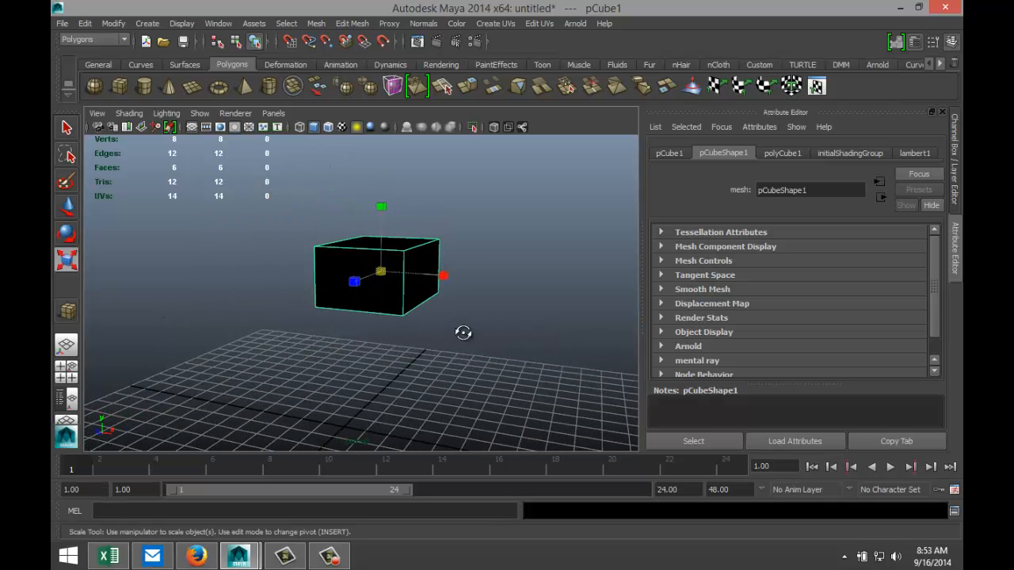
{"action": "mouse_move", "coordinate": [462, 335]}
{"action": "middle_mouse_down", "text": "alt"}
{"action": "mouse_move", "coordinate": [460, 344]}
{"action": "mouse_move", "coordinate": [460, 317]}
{"action": "mouse_move", "coordinate": [452, 348]}
{"action": "middle_mouse_up", "text": "alt"}
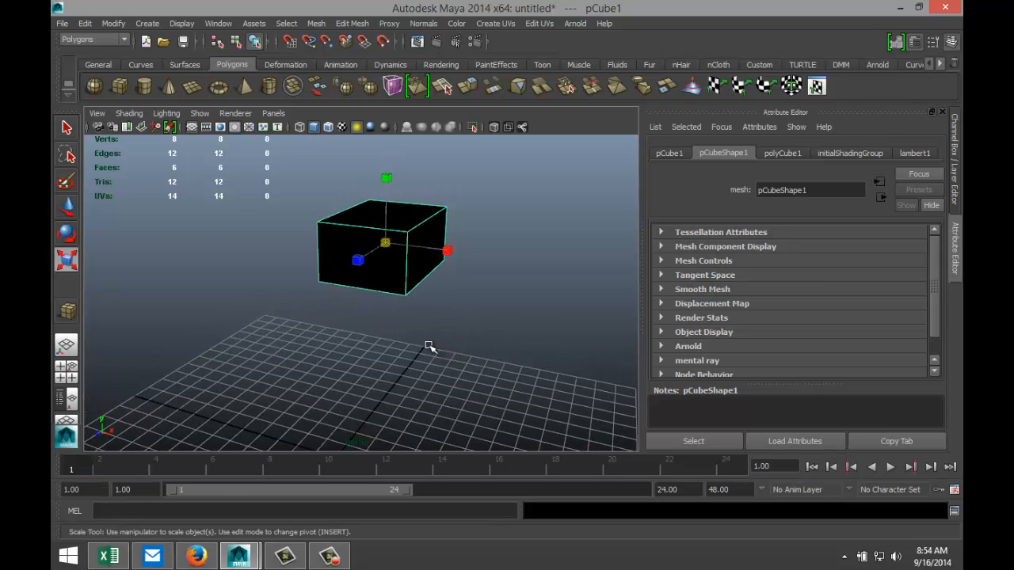
{"action": "left_click_drag", "start_coordinate": [430, 346], "coordinate": [446, 394], "text": "alt"}
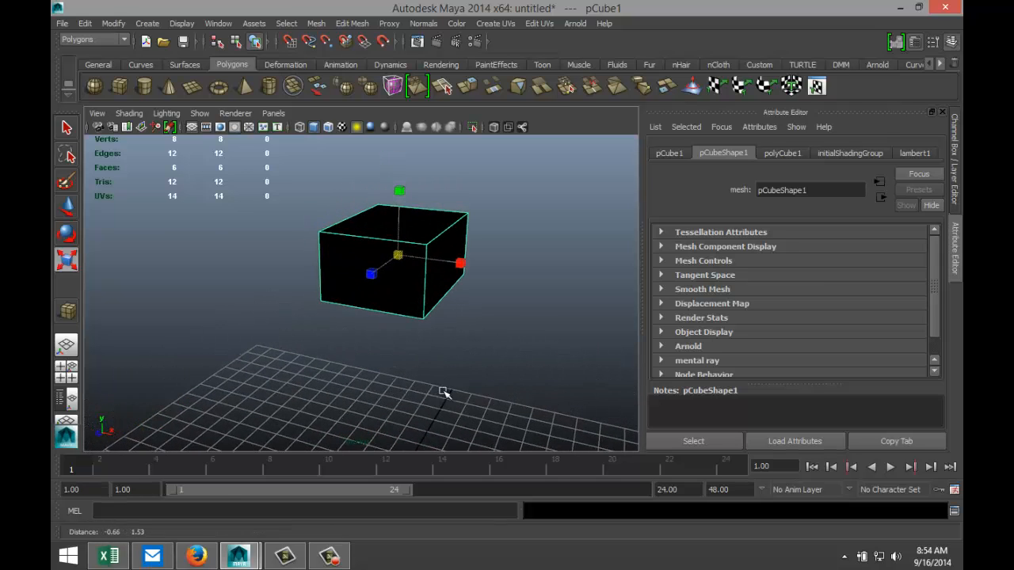
{"action": "left_click", "coordinate": [468, 349]}
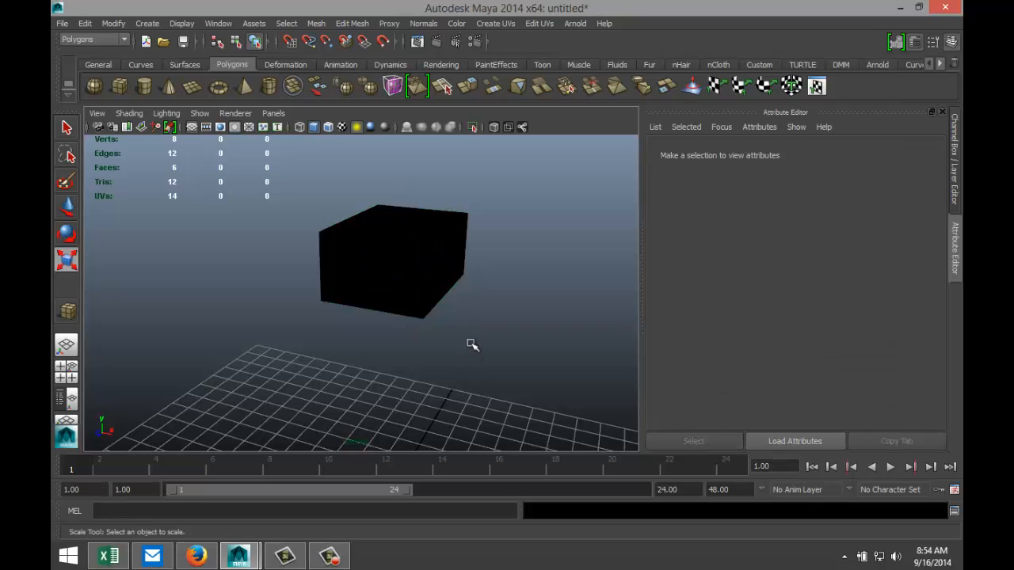
{"action": "left_click", "coordinate": [449, 260]}
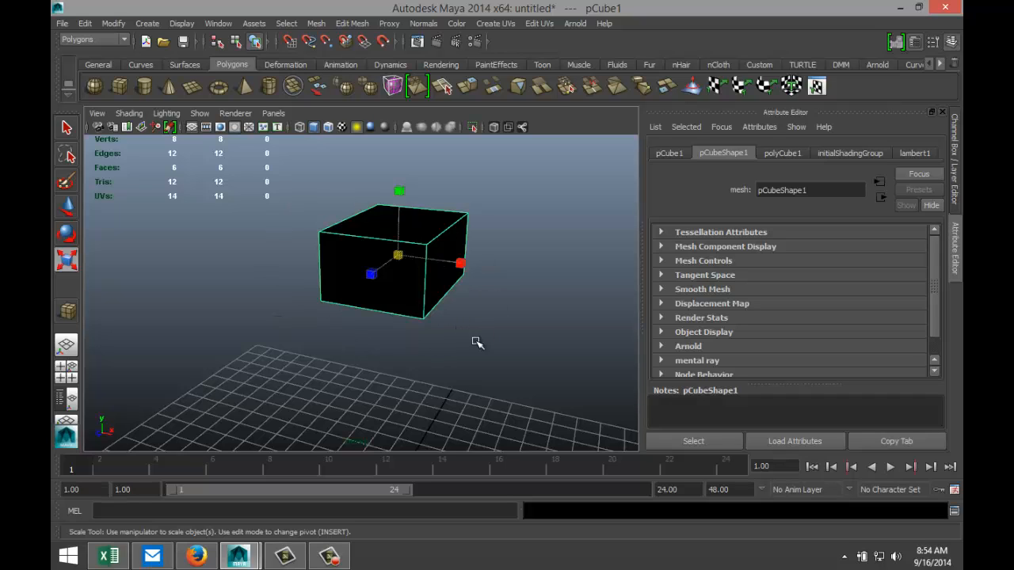
{"action": "left_click", "coordinate": [502, 348]}
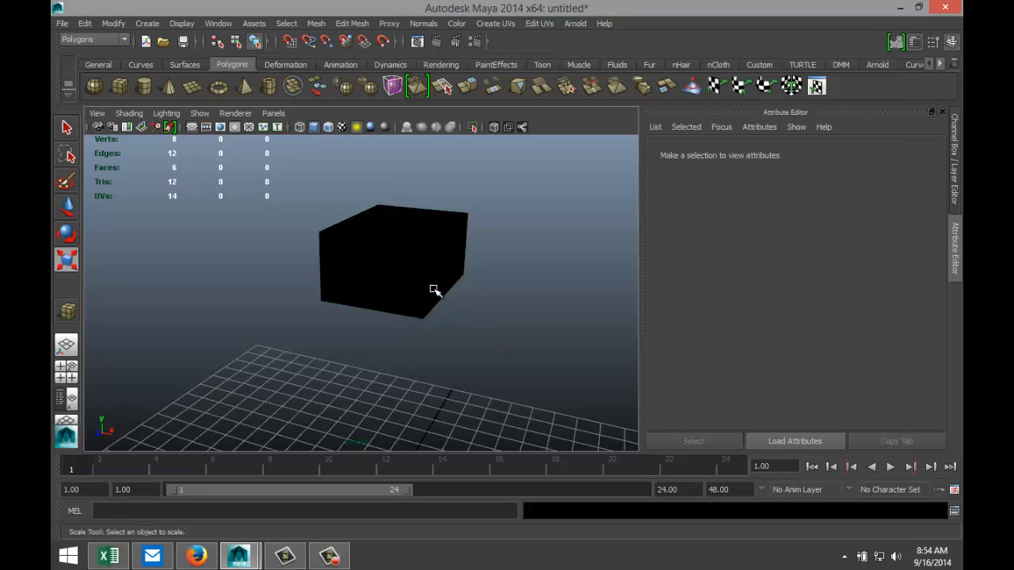
Select the remaining cube and delete it to leave the scene empty
{"action": "left_click", "coordinate": [435, 290]}
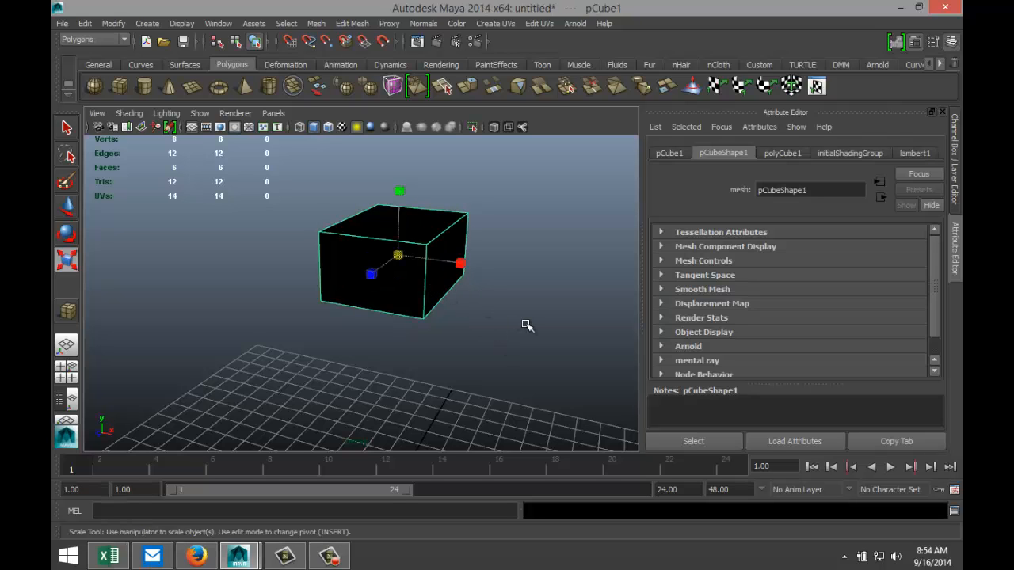
{"action": "key", "text": "Delete"}
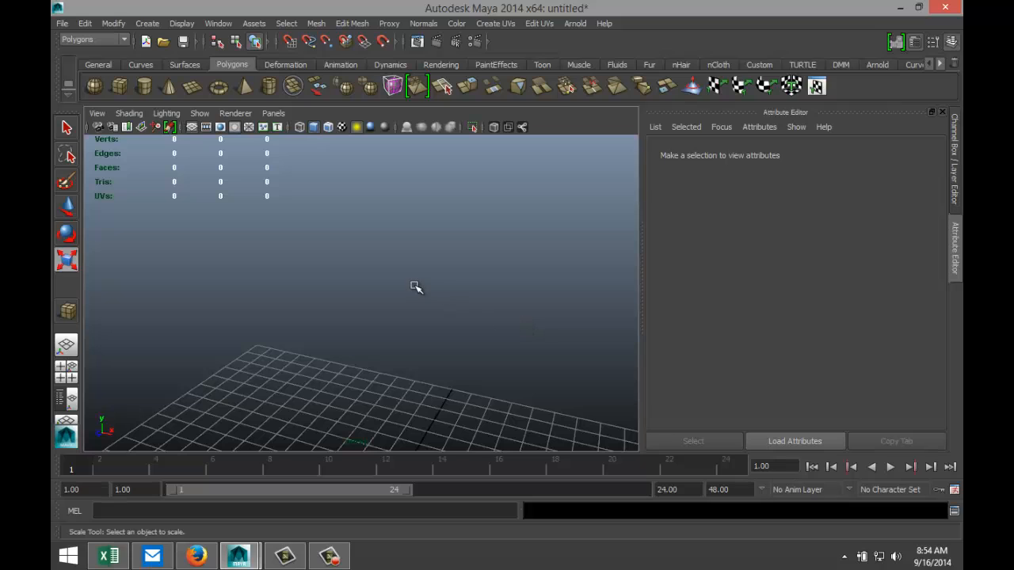
{"action": "scroll", "coordinate": [420, 303], "scroll_direction": "down", "scroll_amount": 3}
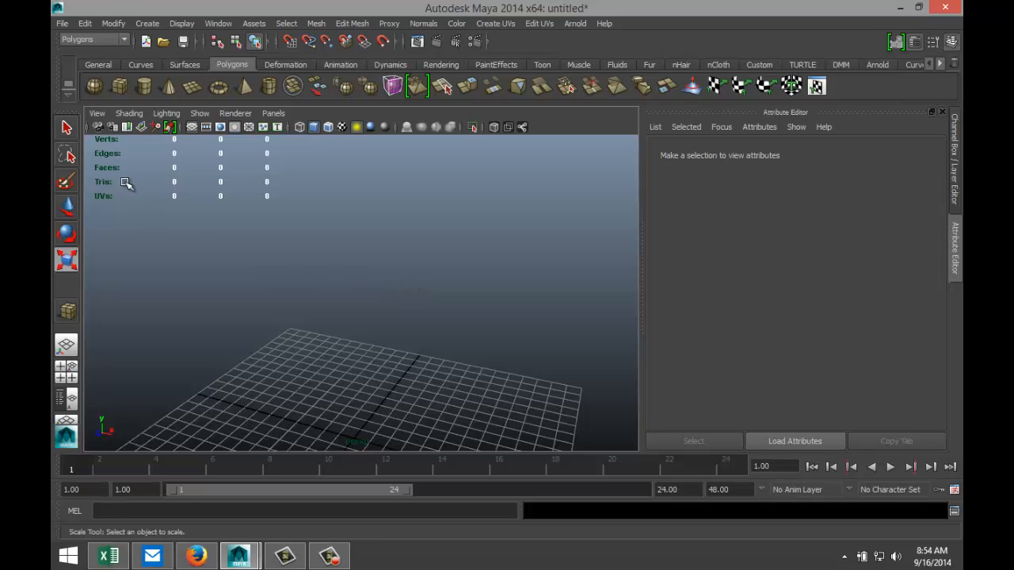
Begin a new project in the Project Window and dismiss the window without accepting it
{"action": "left_click", "coordinate": [63, 25]}
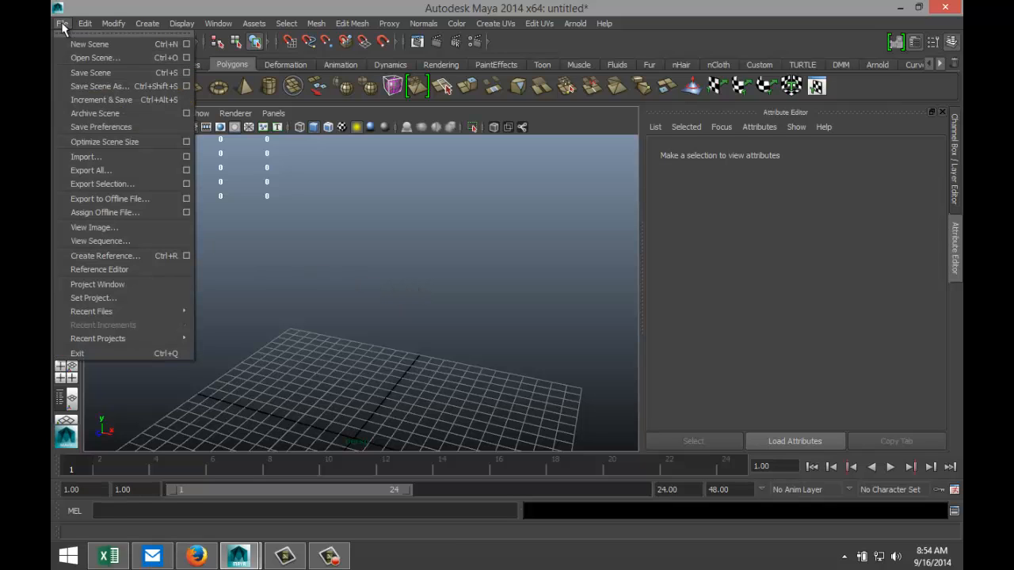
{"action": "left_click", "coordinate": [131, 284]}
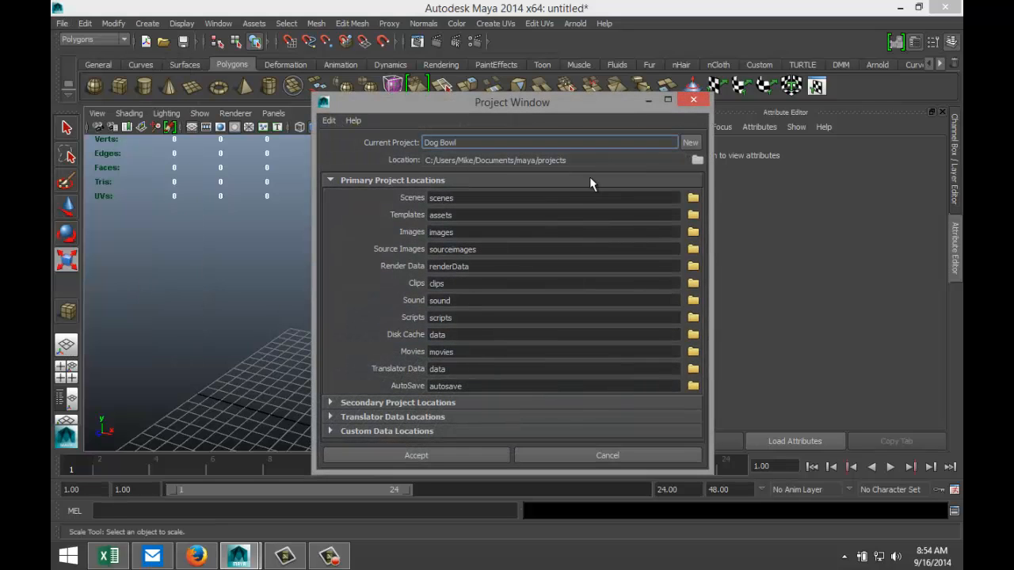
{"action": "left_click", "coordinate": [689, 143]}
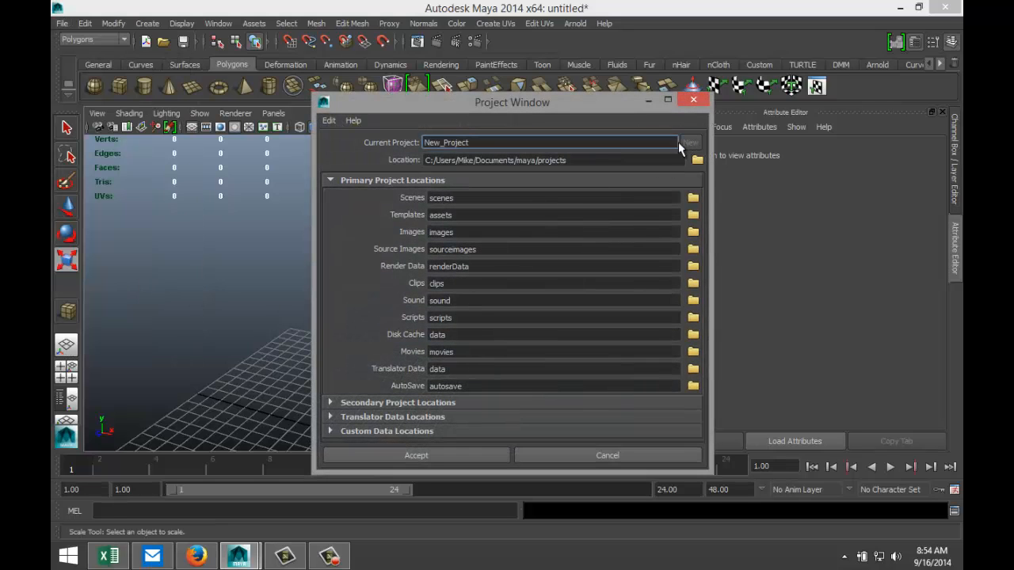
{"action": "left_click_drag", "start_coordinate": [511, 142], "coordinate": [408, 129]}
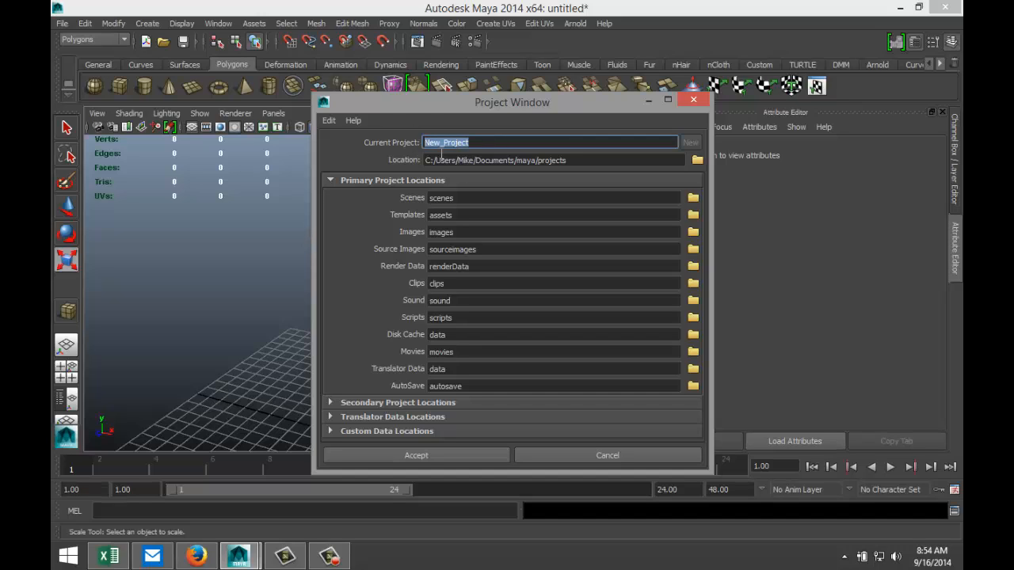
{"action": "type", "text": "New Project"}
{"action": "left_click", "coordinate": [694, 105]}
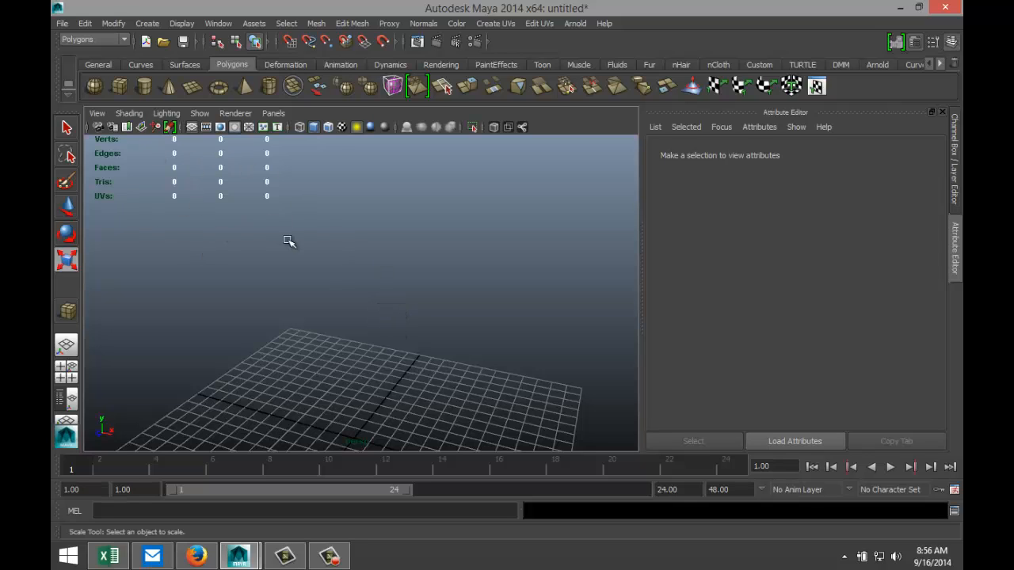
Draw a large polygon cylinder near the middle of the grid and a smaller polygon cube beside it
{"action": "left_click", "coordinate": [147, 93]}
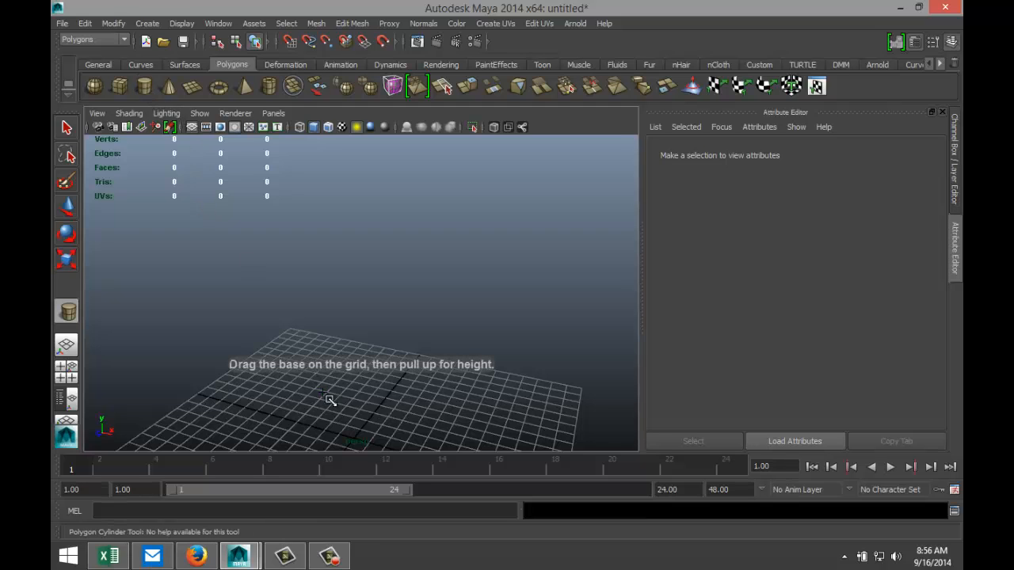
{"action": "left_click_drag", "start_coordinate": [330, 398], "coordinate": [360, 284]}
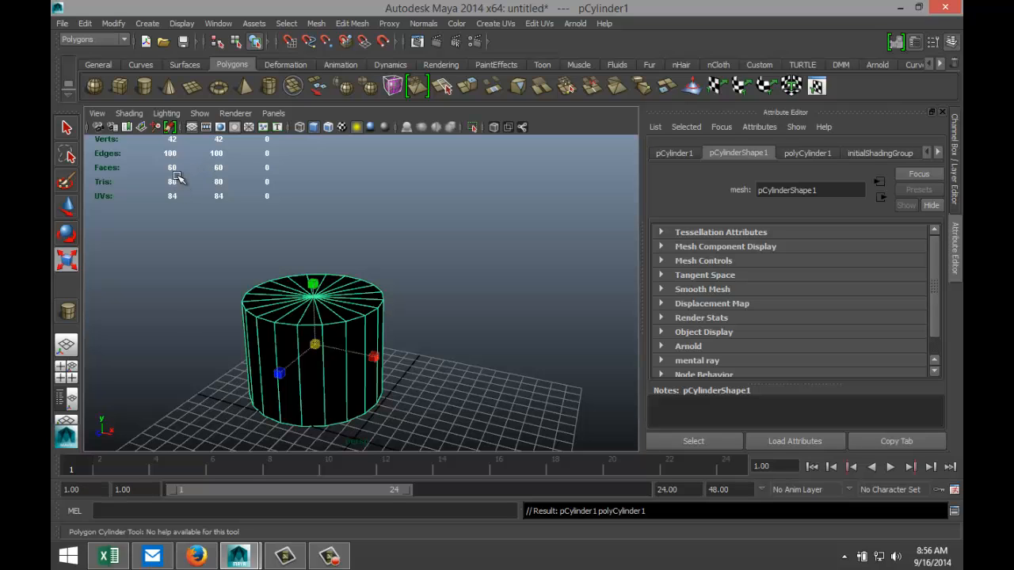
{"action": "left_click", "coordinate": [119, 86]}
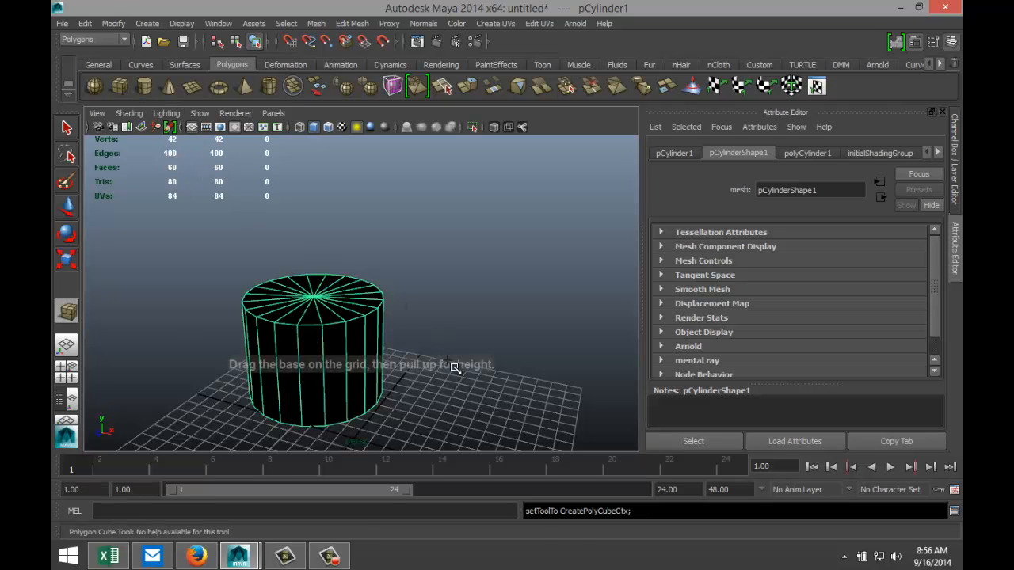
{"action": "left_click_drag", "start_coordinate": [467, 416], "coordinate": [525, 333]}
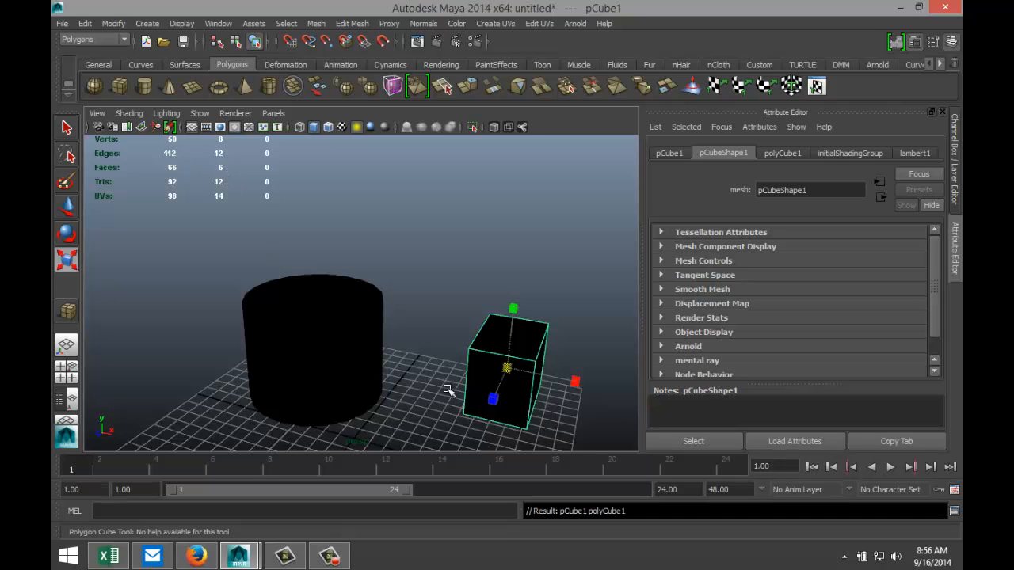
Select both objects to check their combined polygon counts, and delete the cylinder and the cube one after the other
{"action": "left_click_drag", "start_coordinate": [176, 255], "coordinate": [600, 411]}
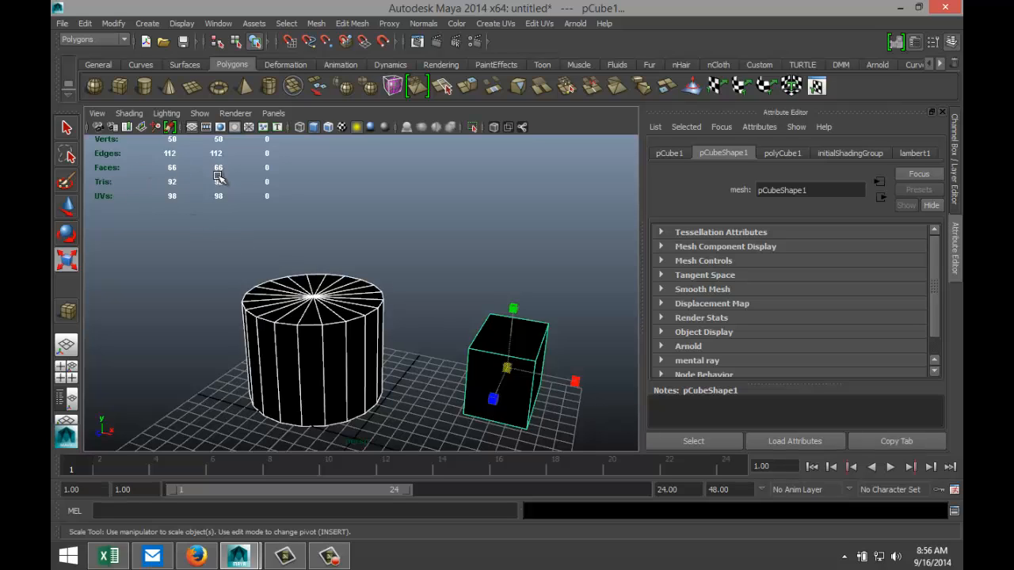
{"action": "left_click", "coordinate": [388, 238]}
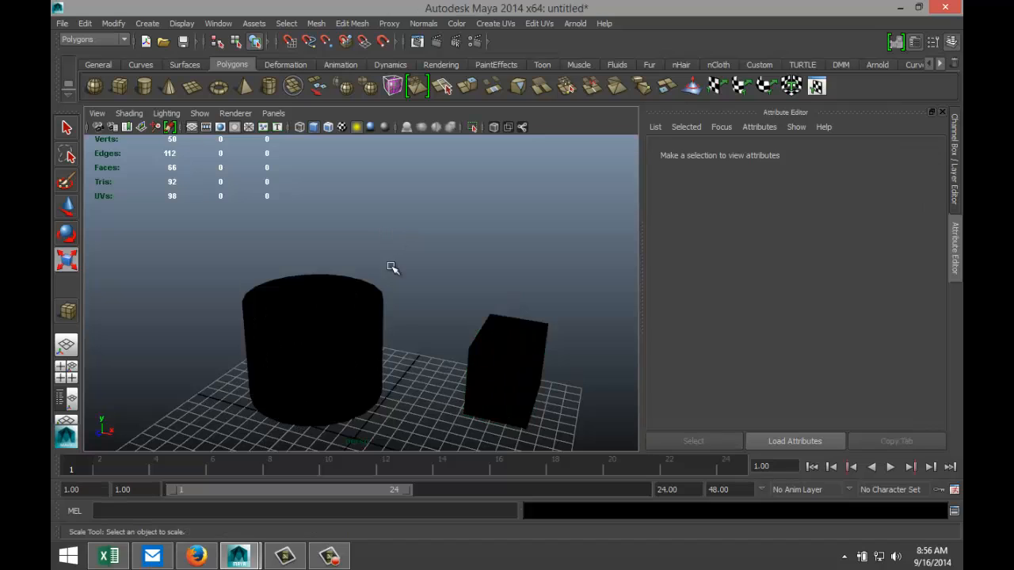
{"action": "left_click", "coordinate": [369, 328]}
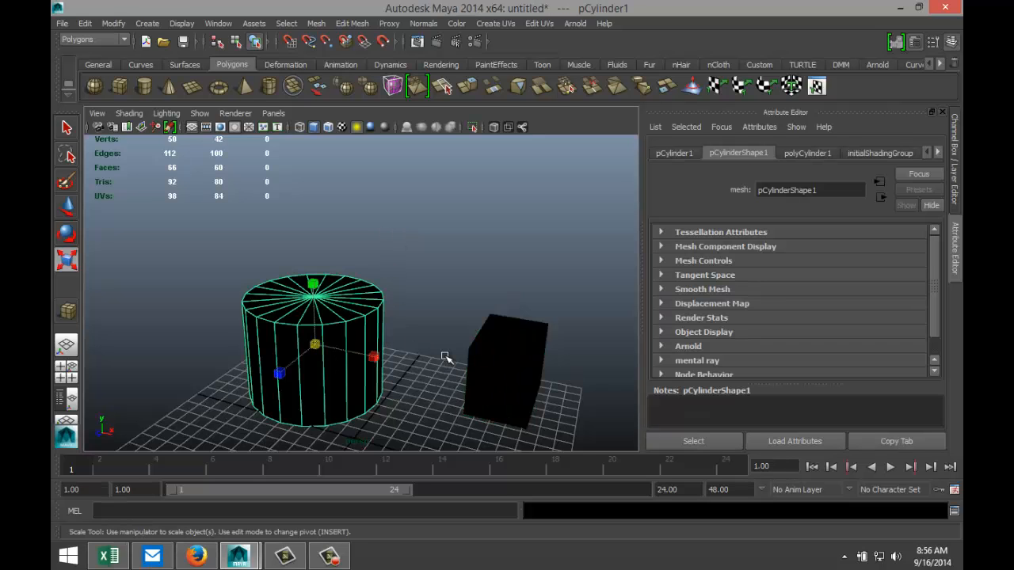
{"action": "key", "text": "Delete"}
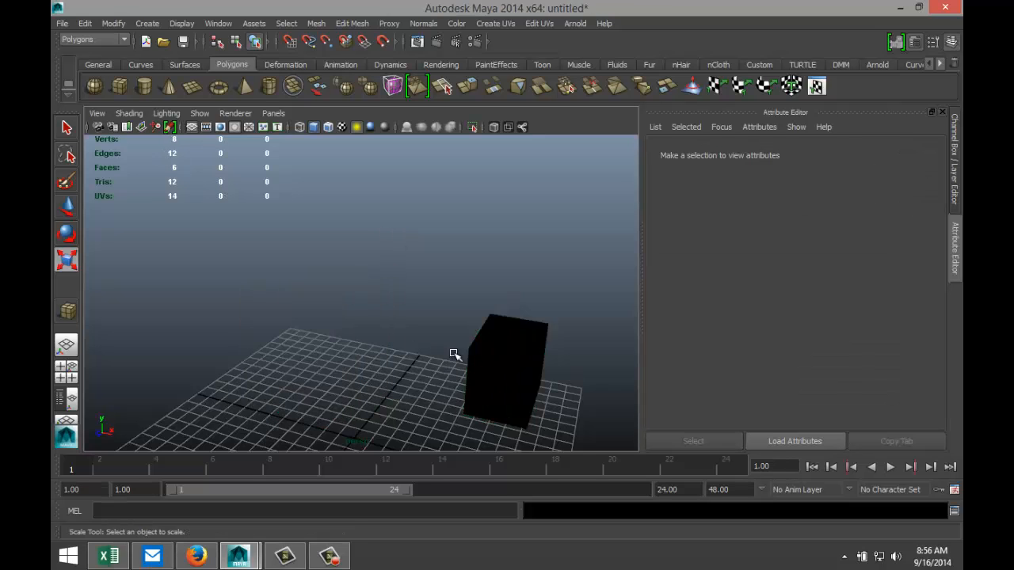
{"action": "left_click", "coordinate": [511, 351]}
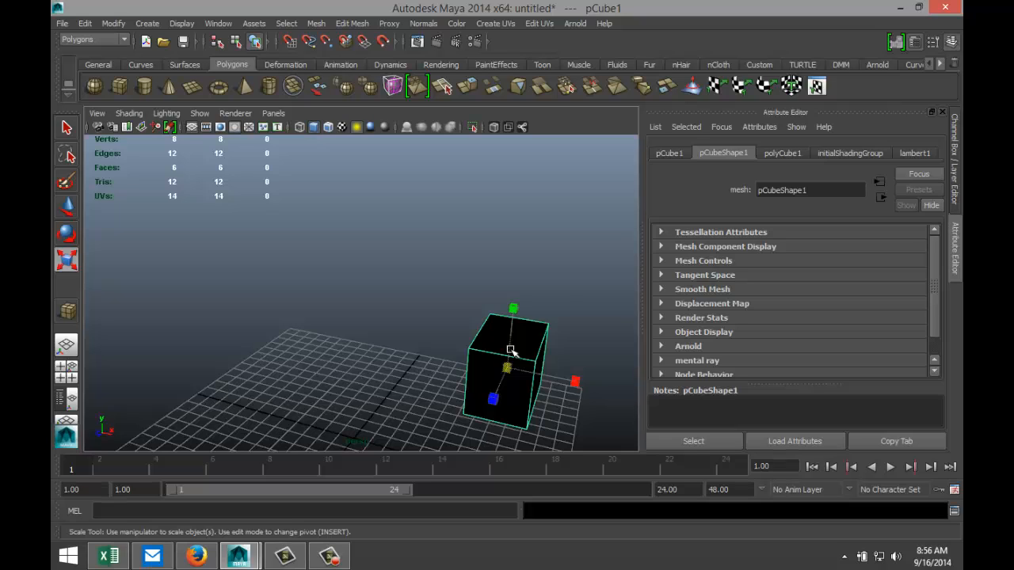
{"action": "key", "text": "Delete"}
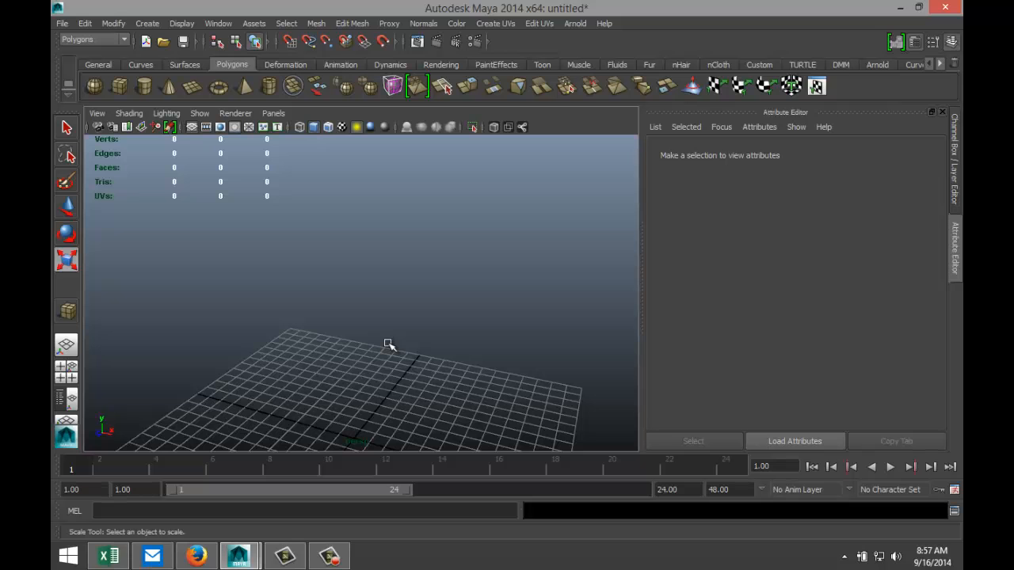
Draw a polygon cube over the centre of the grid with the Polygon Cube tool
{"action": "middle_click_drag", "start_coordinate": [385, 344], "coordinate": [399, 253], "text": "alt"}
{"action": "mouse_move", "coordinate": [385, 317]}
{"action": "left_mouse_down", "text": "alt"}
{"action": "mouse_move", "coordinate": [393, 301]}
{"action": "mouse_move", "coordinate": [385, 319]}
{"action": "left_mouse_up", "text": "alt"}
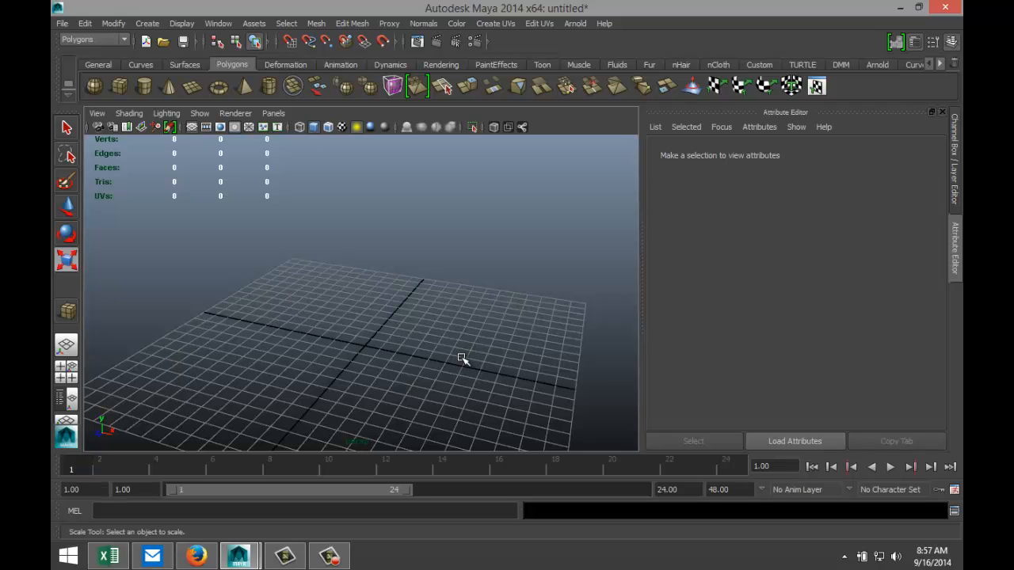
{"action": "mouse_move", "coordinate": [464, 360]}
{"action": "left_mouse_down", "text": "alt"}
{"action": "mouse_move", "coordinate": [454, 357]}
{"action": "mouse_move", "coordinate": [473, 340]}
{"action": "mouse_move", "coordinate": [455, 355]}
{"action": "left_mouse_up", "text": "alt"}
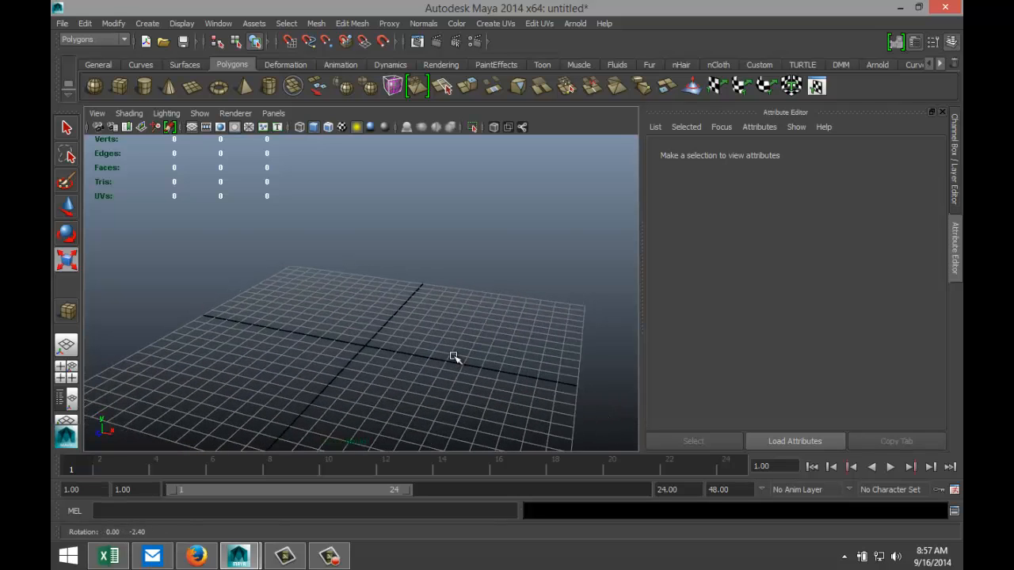
{"action": "key", "text": "r"}
{"action": "mouse_move", "coordinate": [430, 345]}
{"action": "left_mouse_down", "text": "alt"}
{"action": "mouse_move", "coordinate": [446, 330]}
{"action": "mouse_move", "coordinate": [439, 351]}
{"action": "left_mouse_up", "text": "alt"}
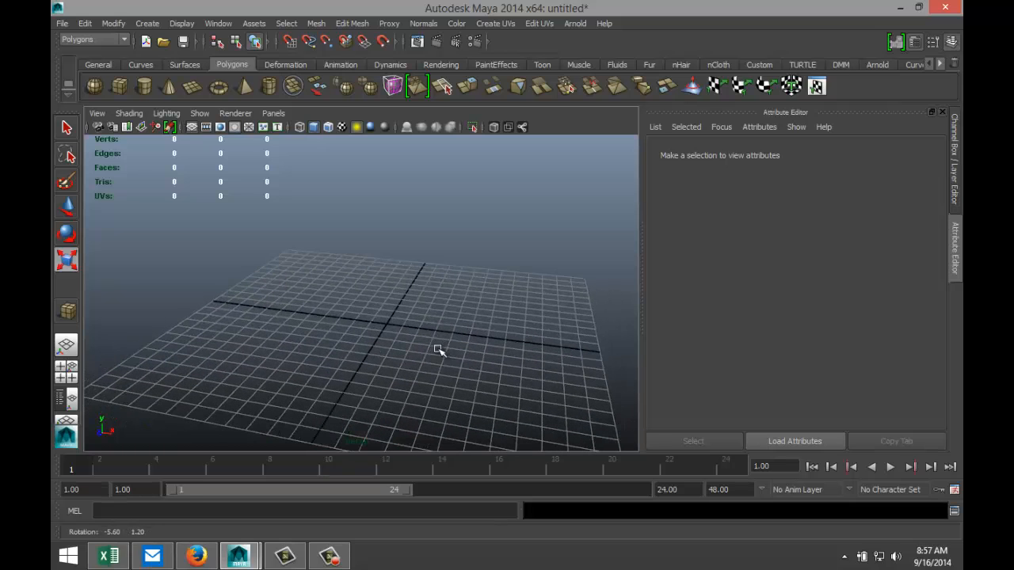
{"action": "key", "text": "y"}
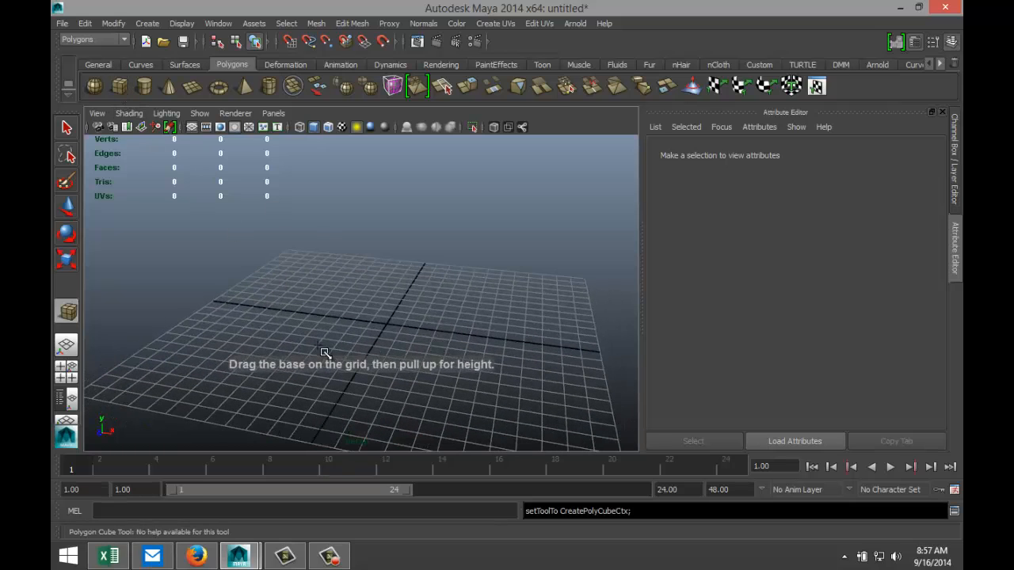
{"action": "left_click_drag", "start_coordinate": [324, 351], "coordinate": [445, 238]}
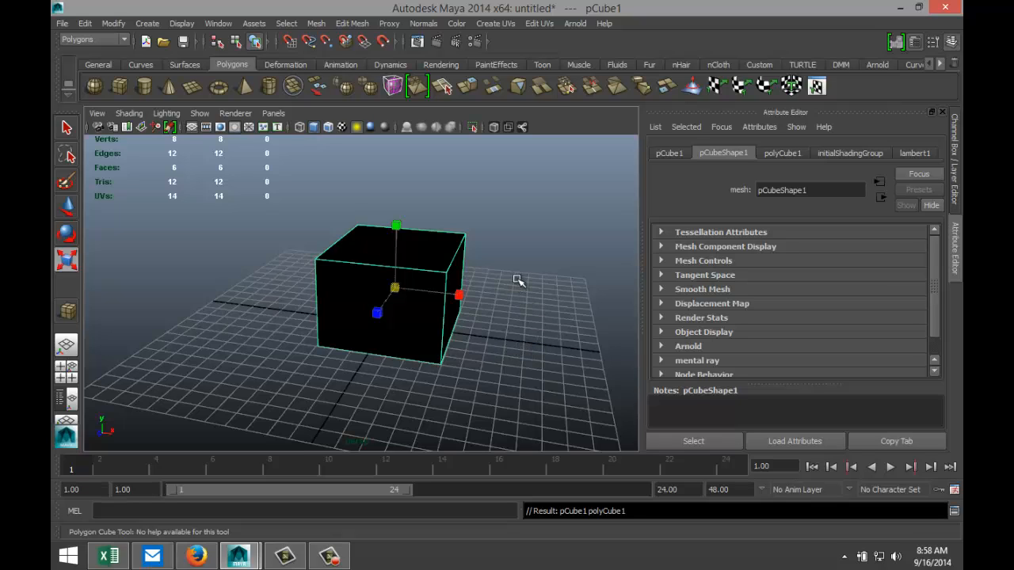
Examine the Export All dialog and its OBJ export options, and leave it without exporting
{"action": "left_click", "coordinate": [63, 24]}
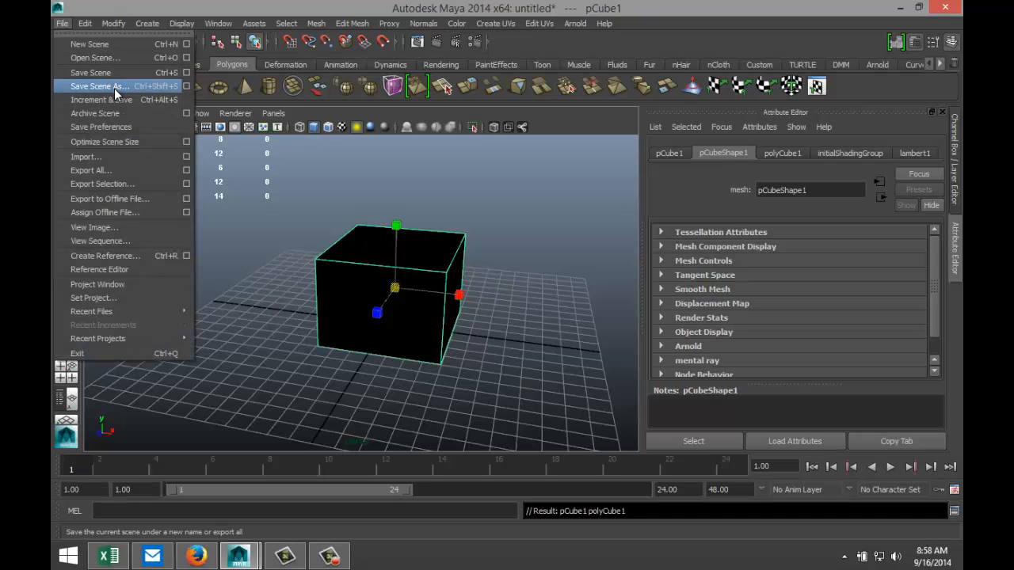
{"action": "left_click", "coordinate": [127, 176]}
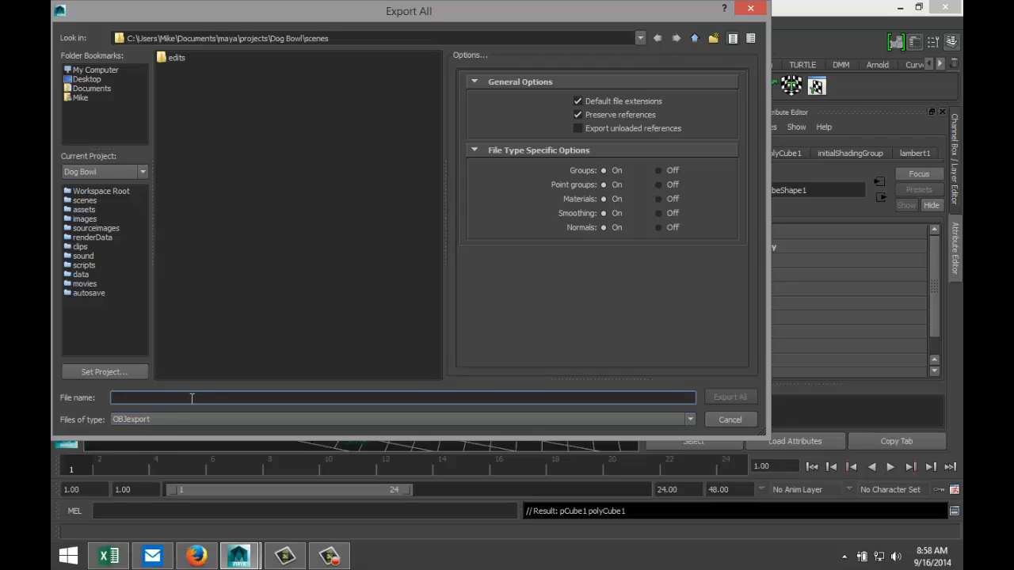
{"action": "left_click", "coordinate": [728, 420]}
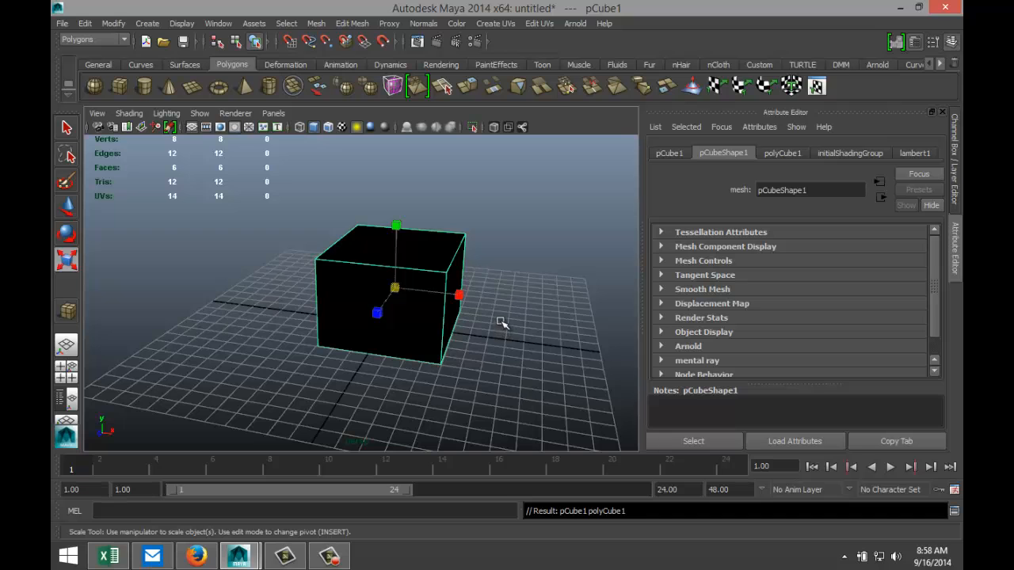
Draw a small polygon sphere beside the cube and move it back past the far edge of the grid
{"action": "left_click_drag", "start_coordinate": [501, 317], "coordinate": [440, 340], "text": "alt"}
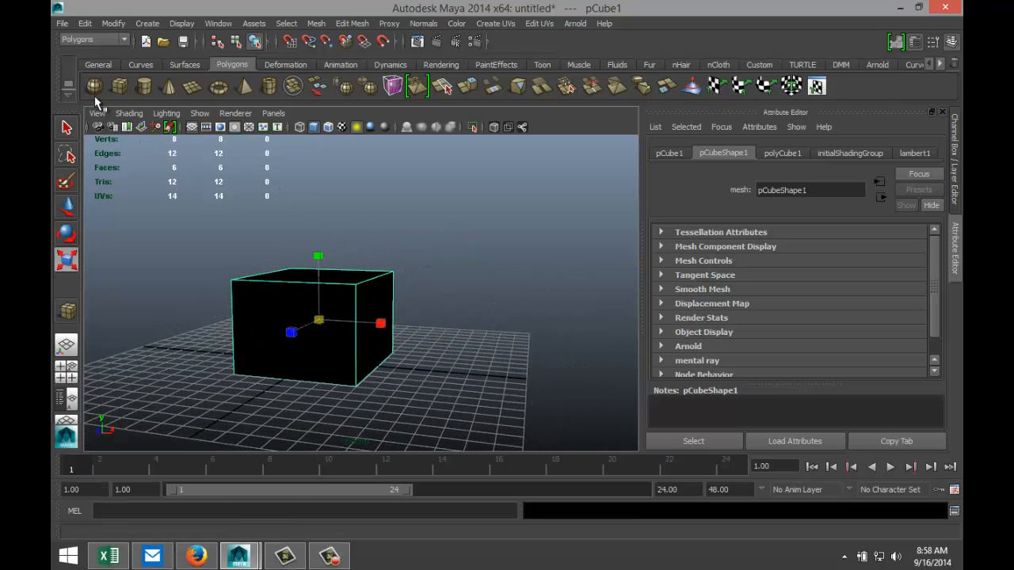
{"action": "left_click", "coordinate": [95, 86]}
{"action": "left_click_drag", "start_coordinate": [473, 385], "coordinate": [492, 308]}
{"action": "key", "text": "w"}
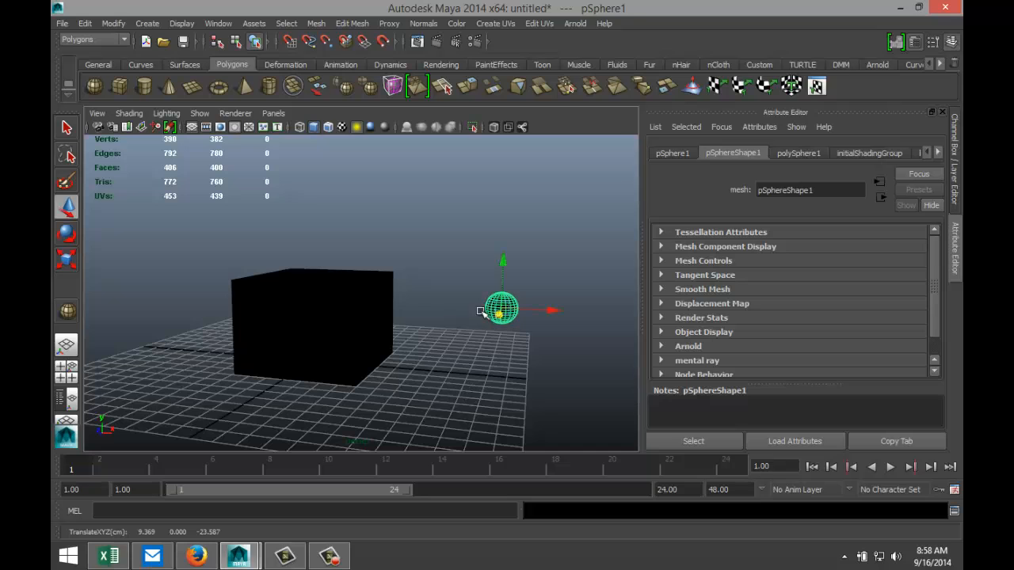
{"action": "middle_click_drag", "start_coordinate": [423, 343], "coordinate": [396, 362], "text": "alt"}
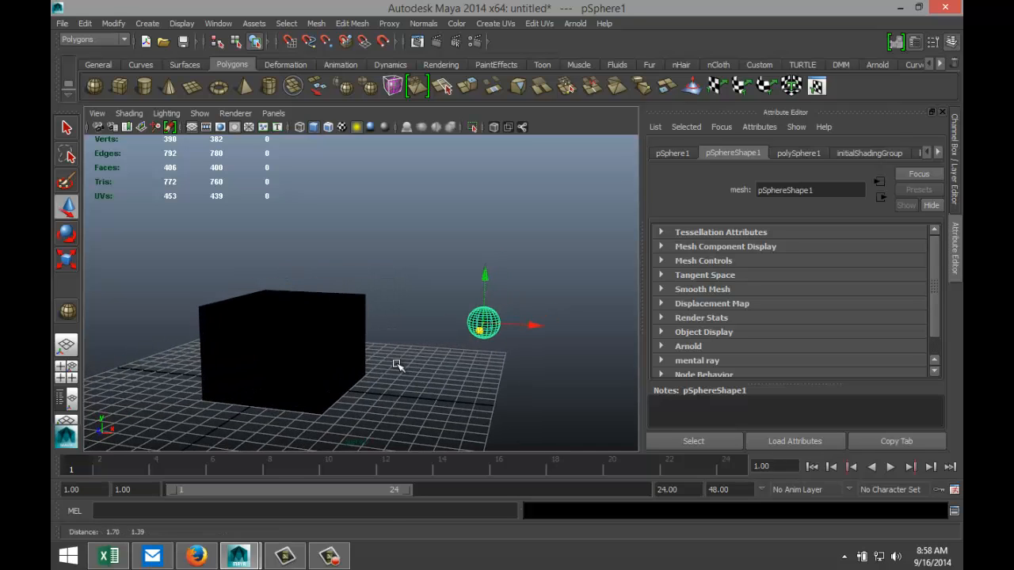
{"action": "mouse_move", "coordinate": [414, 381]}
{"action": "left_mouse_down", "text": "alt"}
{"action": "mouse_move", "coordinate": [430, 381]}
{"action": "mouse_move", "coordinate": [423, 385]}
{"action": "left_mouse_up", "text": "alt"}
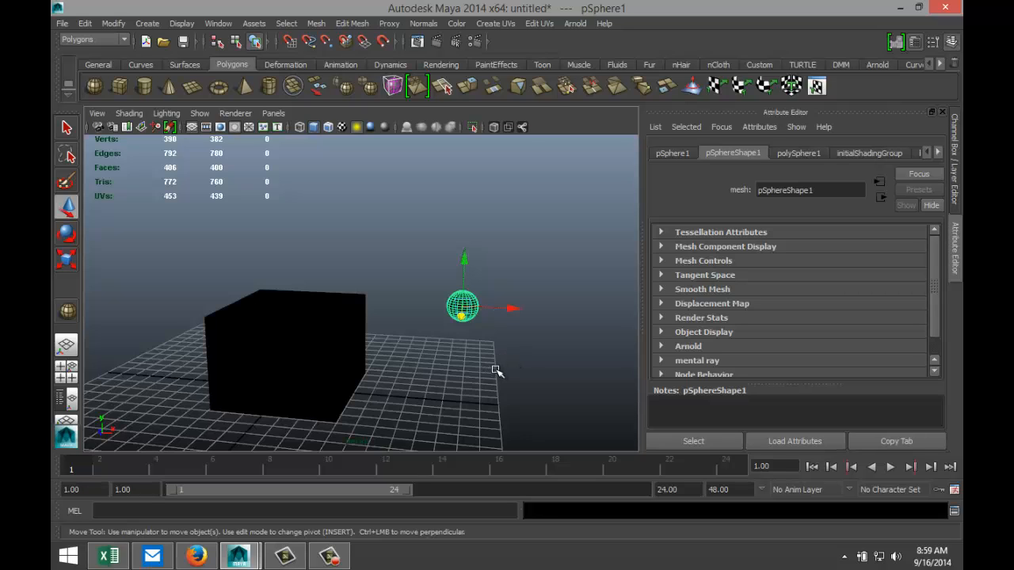
Select the sphere and delete it, keeping only the cube in the scene
{"action": "left_click", "coordinate": [529, 353]}
{"action": "left_click", "coordinate": [462, 307]}
{"action": "key", "text": "Delete"}
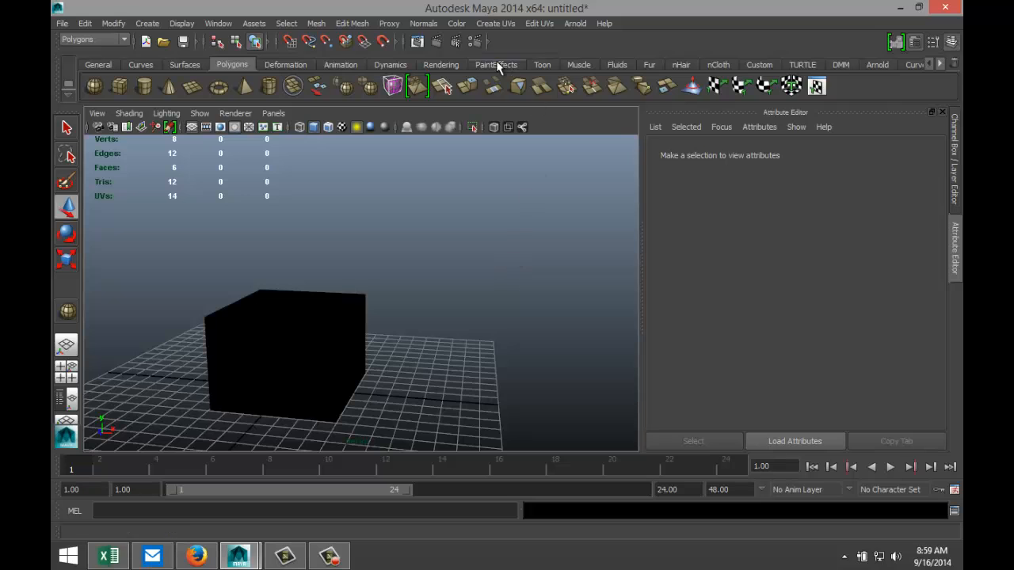
Set the renderer to mental ray and create a Physical Sun and Sky environment in the indirect lighting settings
{"action": "left_click", "coordinate": [472, 42]}
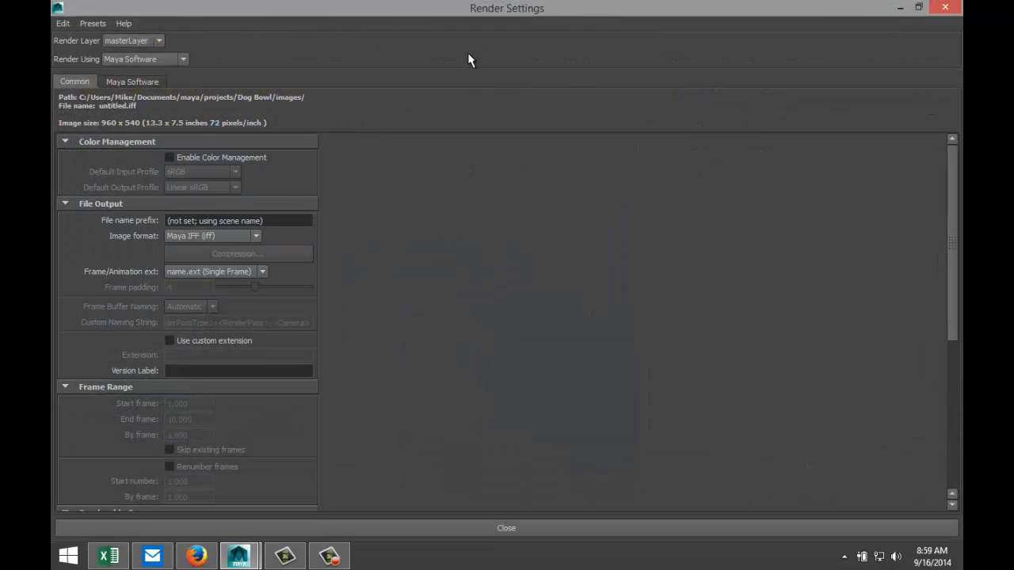
{"action": "left_click", "coordinate": [185, 57]}
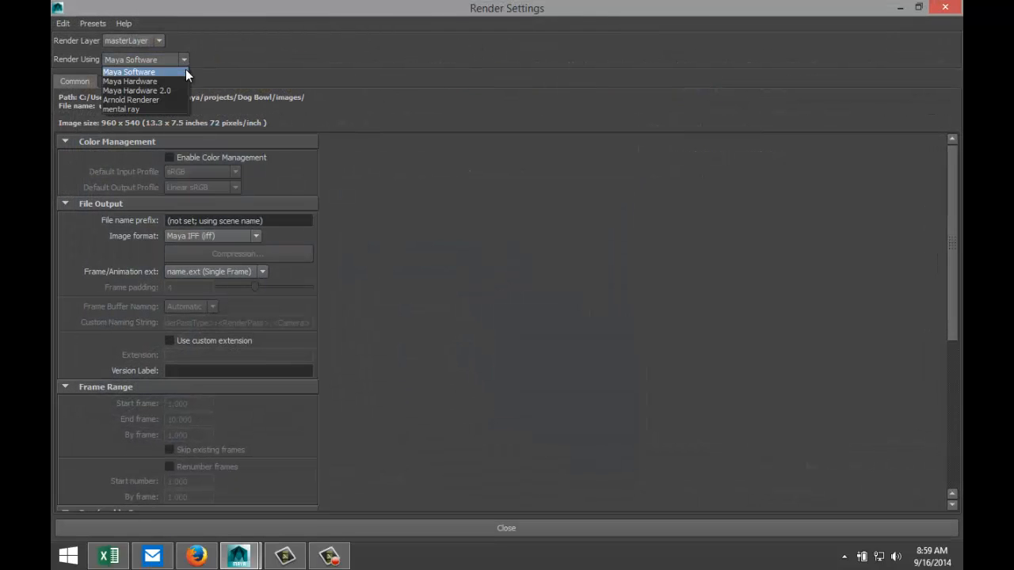
{"action": "left_click", "coordinate": [178, 109]}
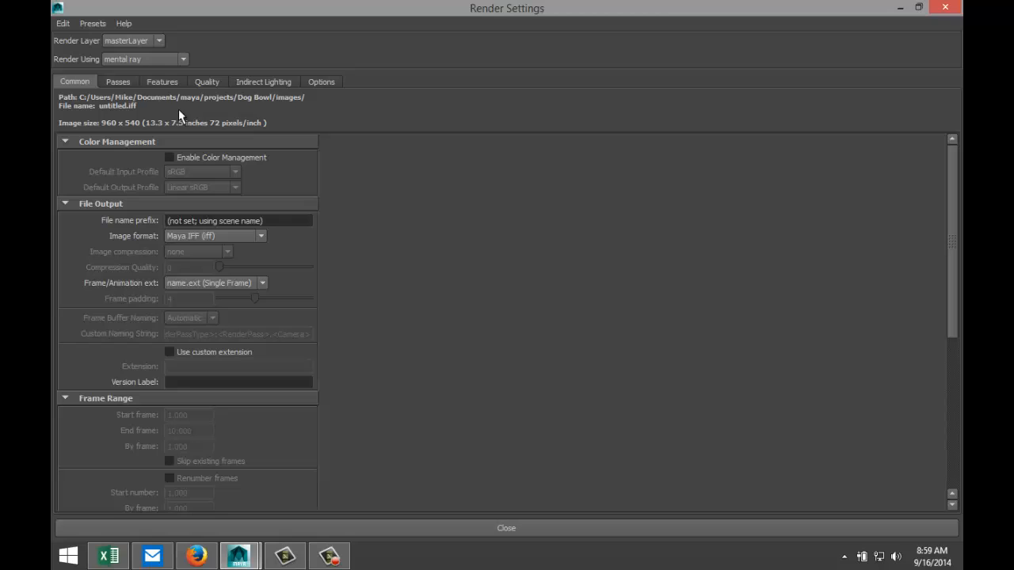
{"action": "left_click", "coordinate": [278, 81]}
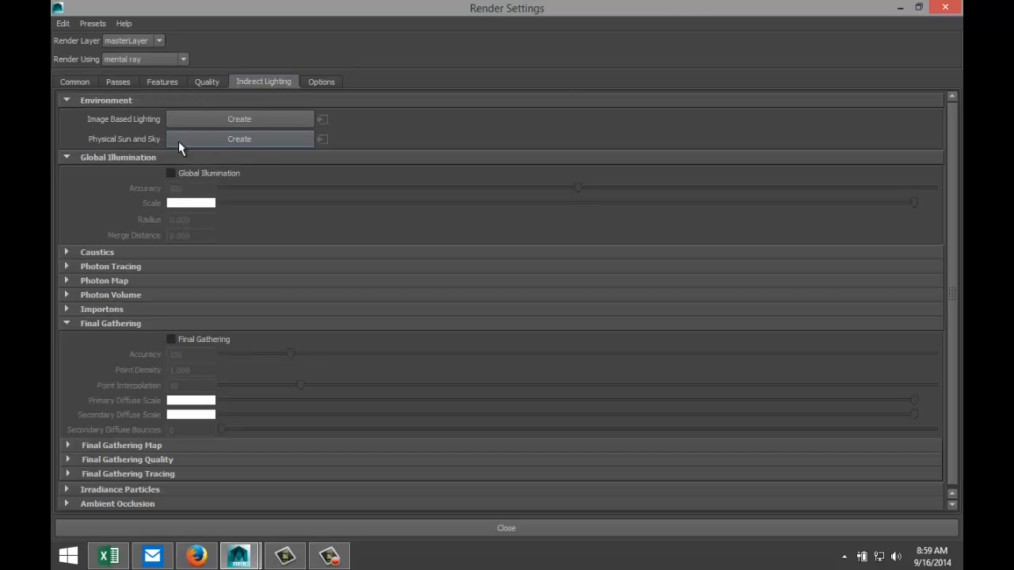
{"action": "left_click", "coordinate": [256, 138]}
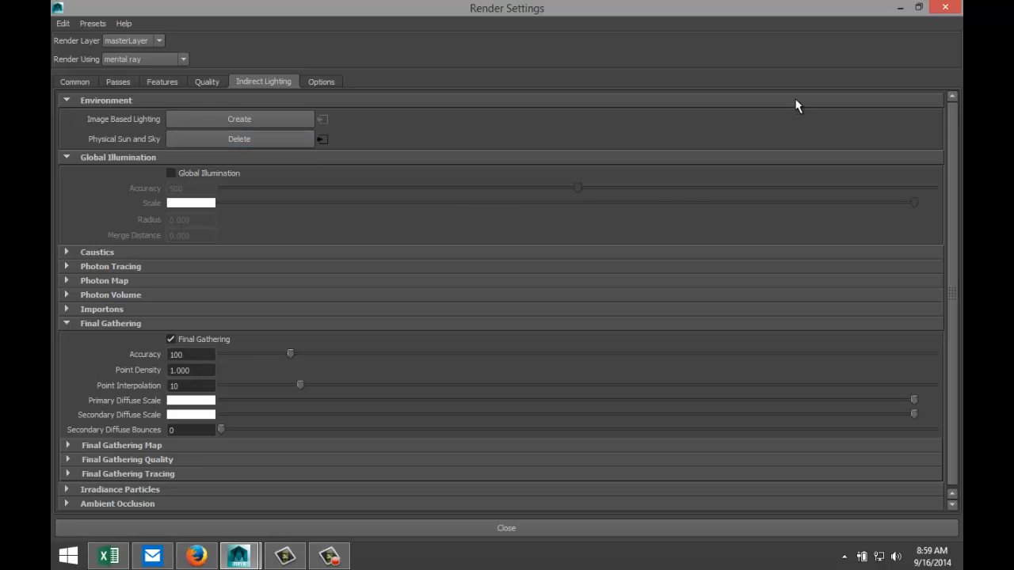
{"action": "left_click", "coordinate": [900, 7]}
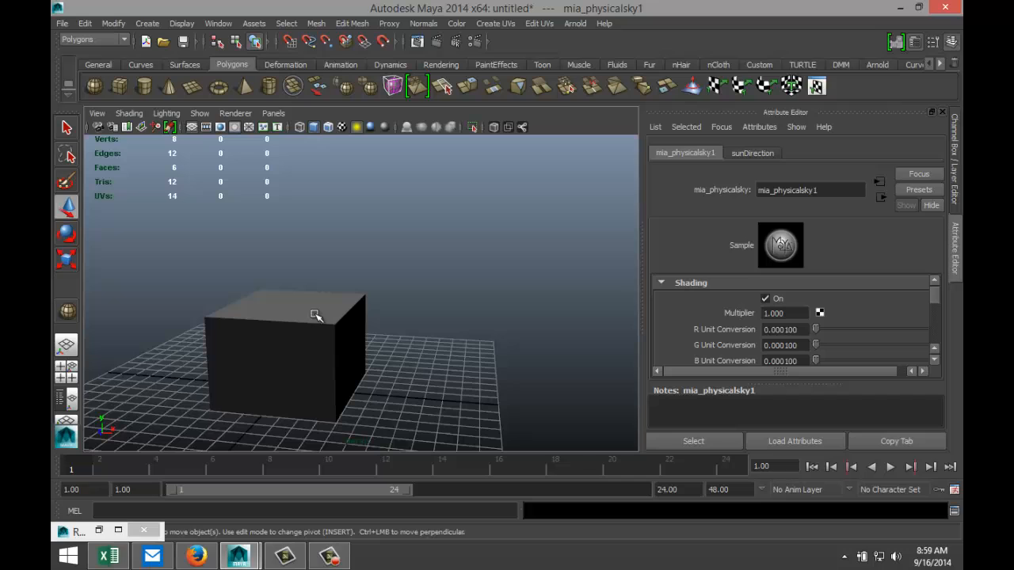
{"action": "scroll", "coordinate": [396, 316], "scroll_direction": "down", "scroll_amount": 5}
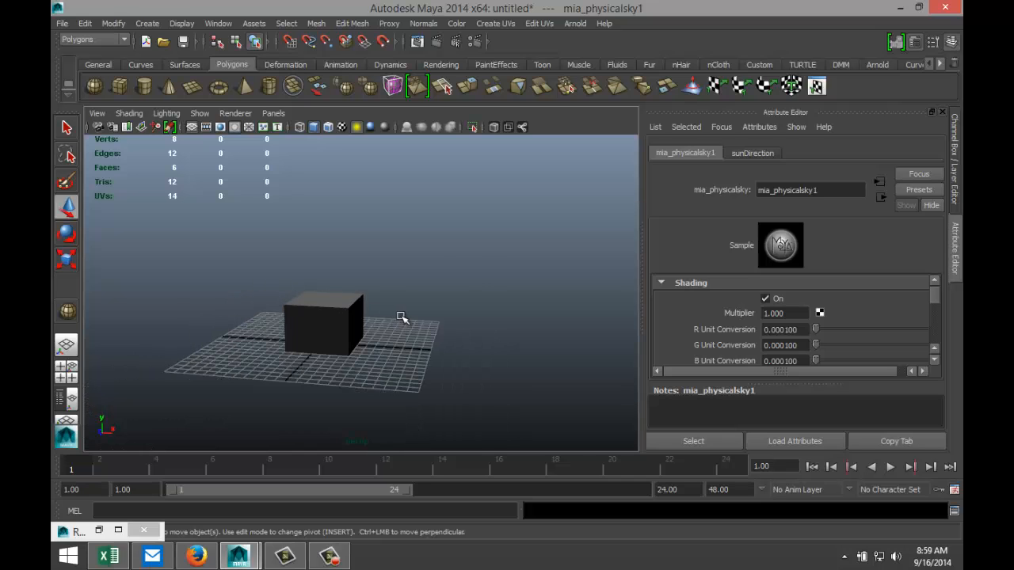
Move the cube along the X axis from the centre towards the negative X side of the grid
{"action": "scroll", "coordinate": [459, 330], "scroll_direction": "up", "scroll_amount": 2}
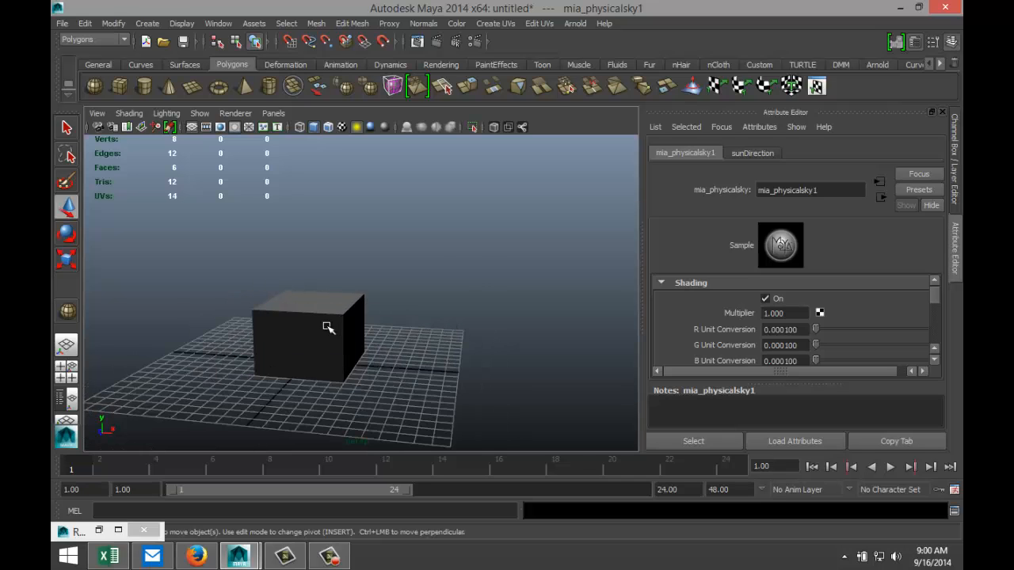
{"action": "left_click", "coordinate": [327, 327]}
{"action": "left_click_drag", "start_coordinate": [358, 329], "coordinate": [269, 330]}
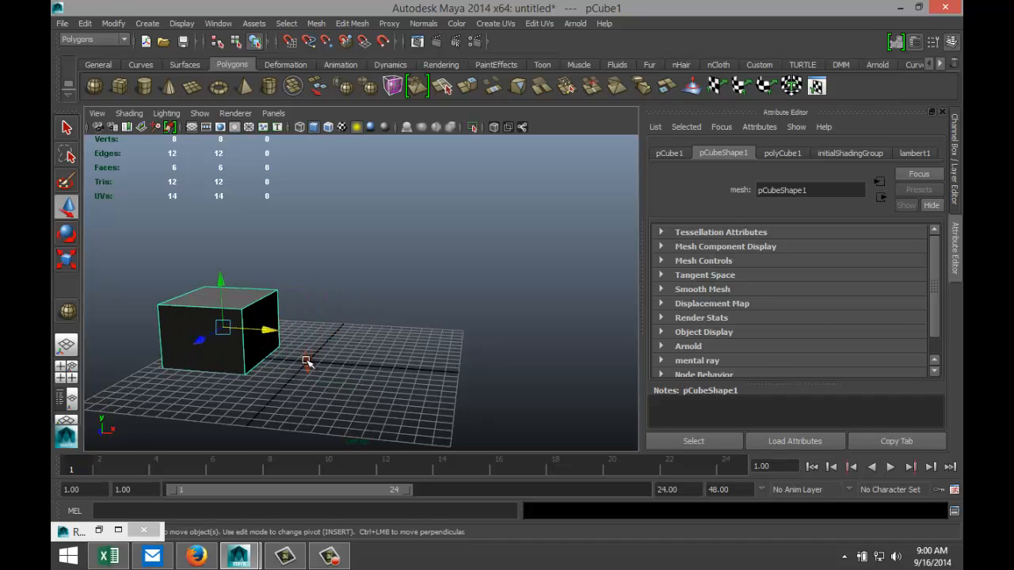
Select the sun's directional light, raise it high above the grid and shift it along X to sit over the cube
{"action": "left_click", "coordinate": [307, 362]}
{"action": "left_click_drag", "start_coordinate": [309, 317], "coordinate": [314, 152]}
{"action": "scroll", "coordinate": [357, 262], "scroll_direction": "down", "scroll_amount": 2}
{"action": "scroll", "coordinate": [357, 263], "scroll_direction": "up", "scroll_amount": 1}
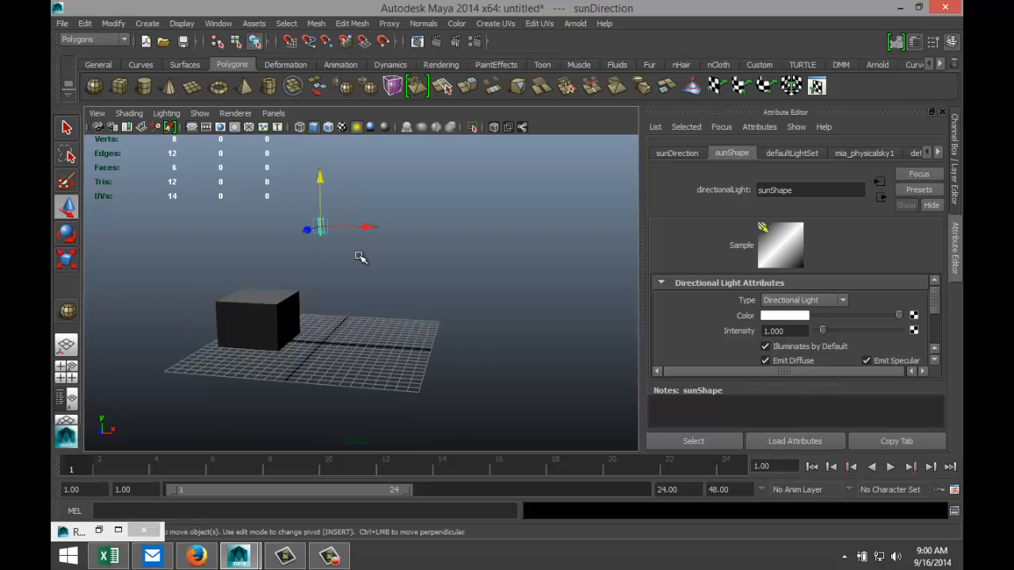
{"action": "middle_click_drag", "start_coordinate": [389, 252], "coordinate": [455, 338], "text": "alt"}
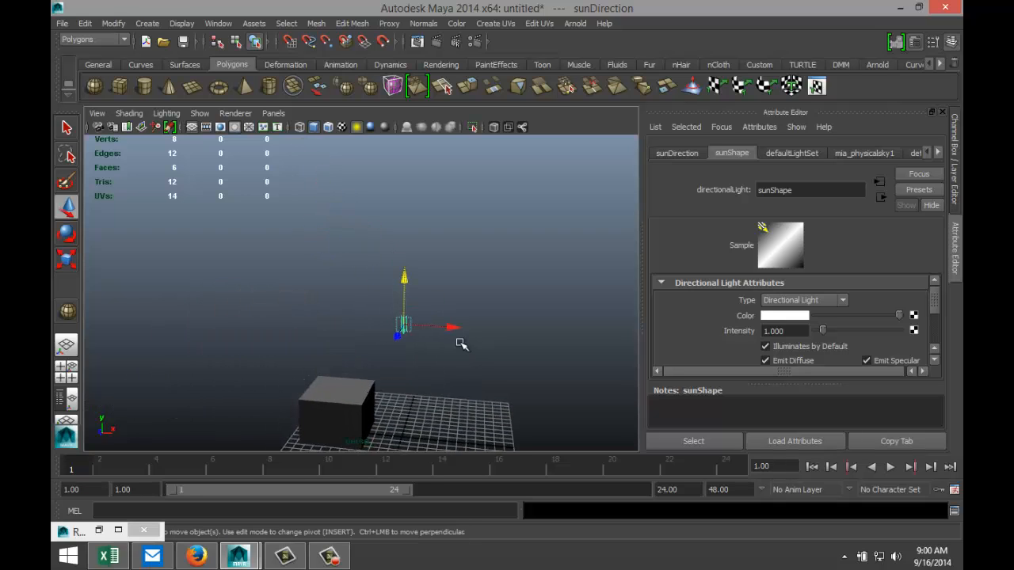
{"action": "left_click_drag", "start_coordinate": [452, 329], "coordinate": [390, 352]}
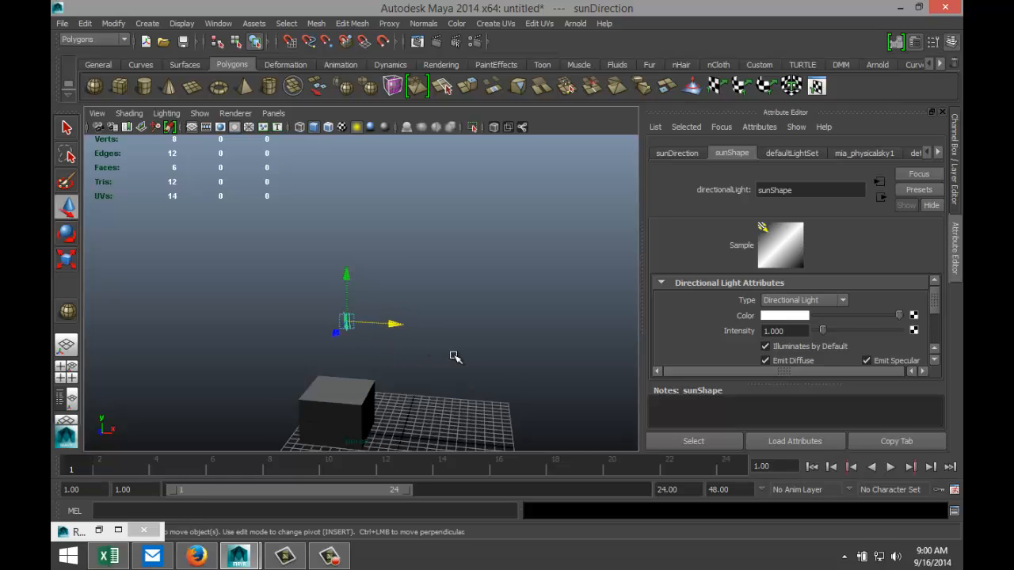
Rotate the sun light about its Z axis and move it along X past the grid's positive X side
{"action": "key", "text": "e"}
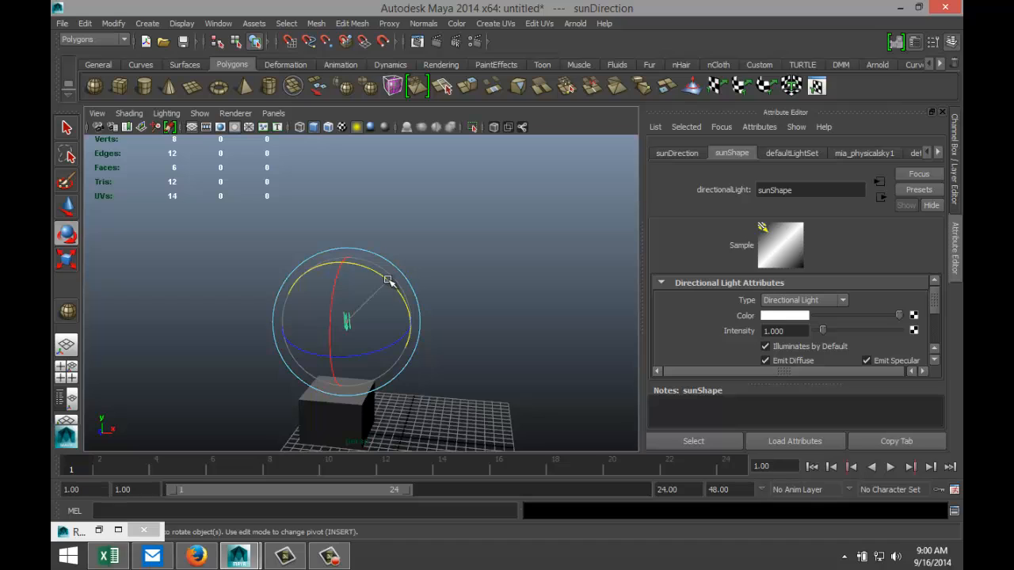
{"action": "left_click_drag", "start_coordinate": [388, 280], "coordinate": [403, 378]}
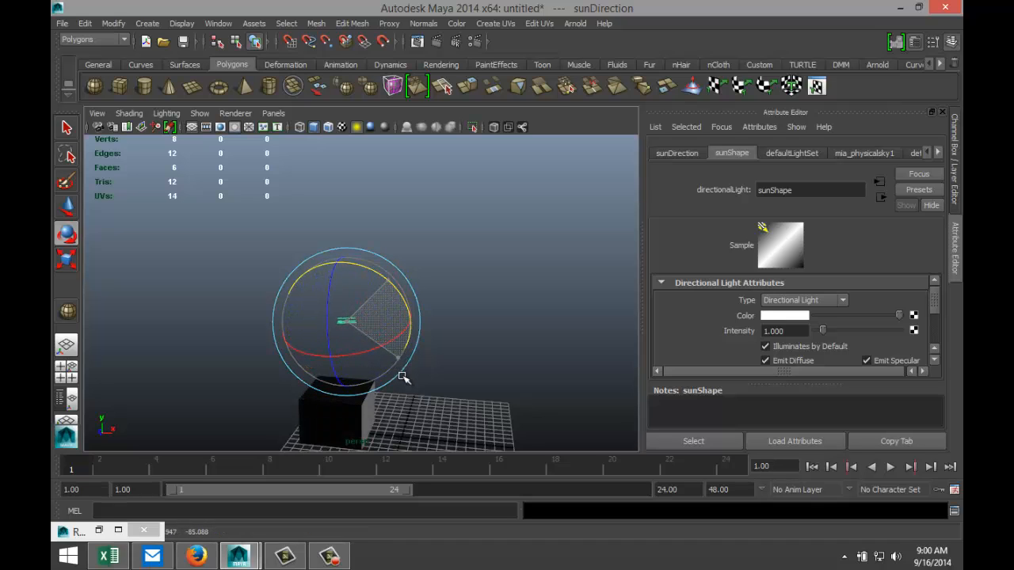
{"action": "left_click_drag", "start_coordinate": [404, 378], "coordinate": [561, 358]}
{"action": "key", "text": "w"}
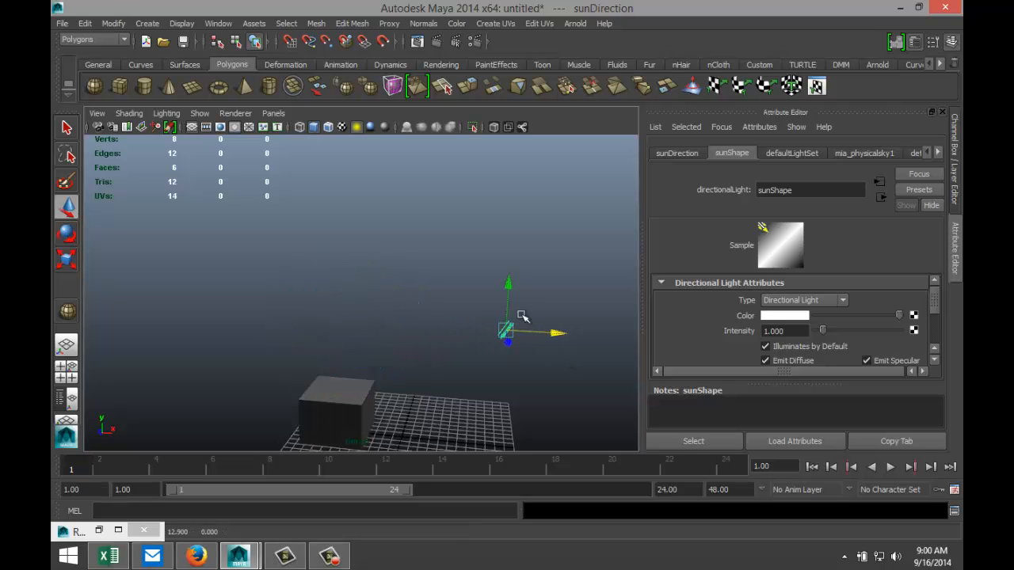
Lower the sun light to about grid level and rotate it about Z until it lies almost horizontal
{"action": "left_click_drag", "start_coordinate": [509, 287], "coordinate": [545, 387]}
{"action": "key", "text": "e"}
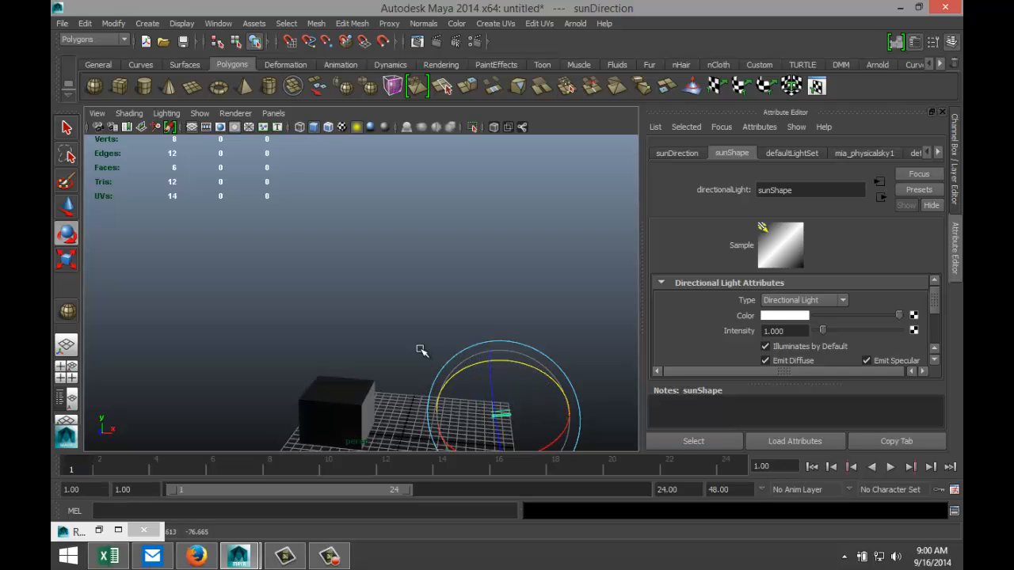
{"action": "middle_click_drag", "start_coordinate": [396, 344], "coordinate": [380, 278], "text": "alt"}
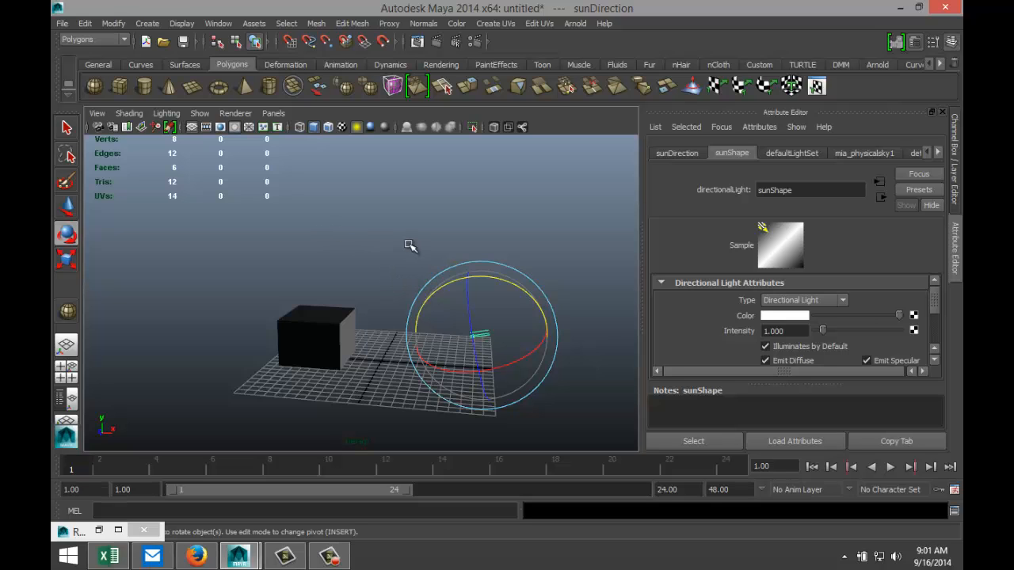
Delete the cube and the sun's directional light to empty the scene
{"action": "left_click", "coordinate": [397, 256]}
{"action": "left_click", "coordinate": [321, 322]}
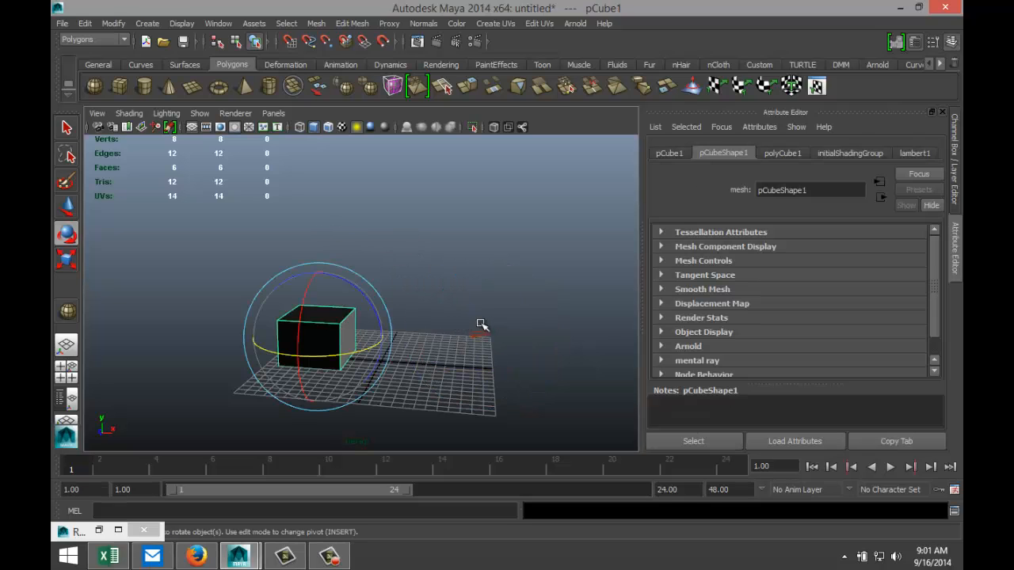
{"action": "key", "text": "Delete"}
{"action": "left_click", "coordinate": [478, 334]}
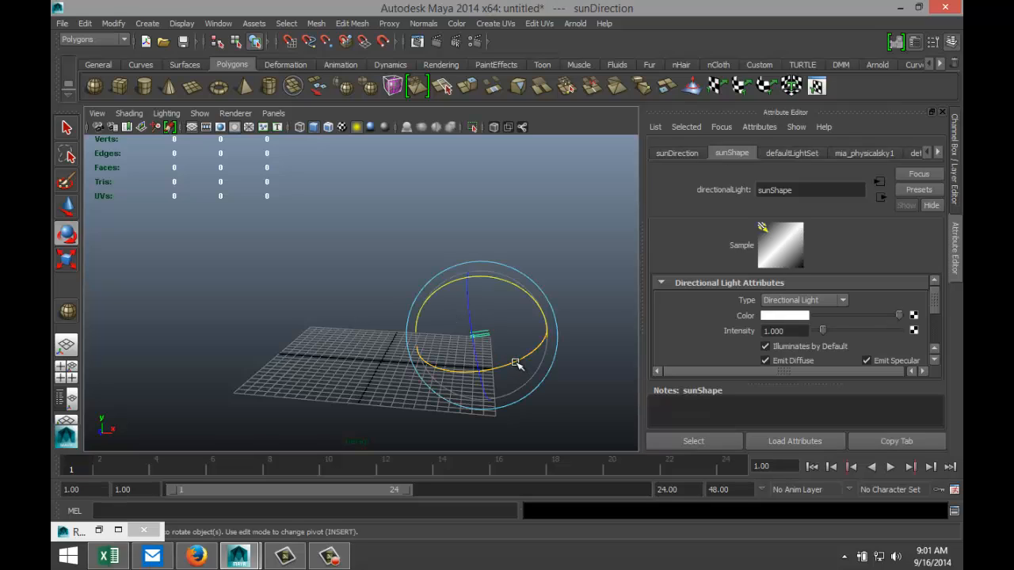
{"action": "key", "text": "Delete"}
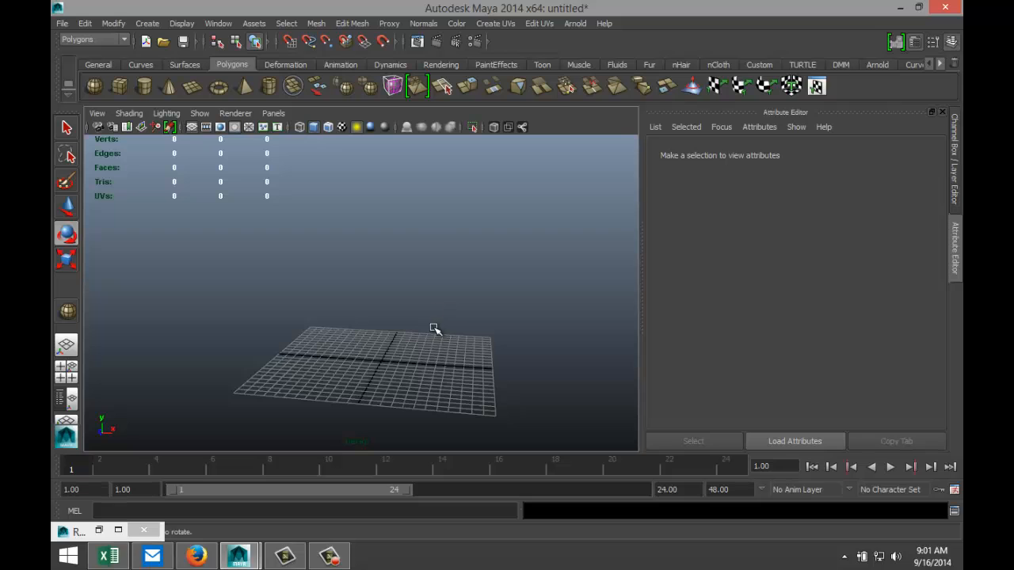
Draw a long thin polygon cylinder near the grid's centre and tip it about Z by about -86.5 degrees
{"action": "scroll", "coordinate": [429, 333], "scroll_direction": "up", "scroll_amount": 3}
{"action": "mouse_move", "coordinate": [410, 341]}
{"action": "left_mouse_down", "text": "alt"}
{"action": "mouse_move", "coordinate": [422, 362]}
{"action": "mouse_move", "coordinate": [389, 306]}
{"action": "mouse_move", "coordinate": [405, 346]}
{"action": "left_mouse_up", "text": "alt"}
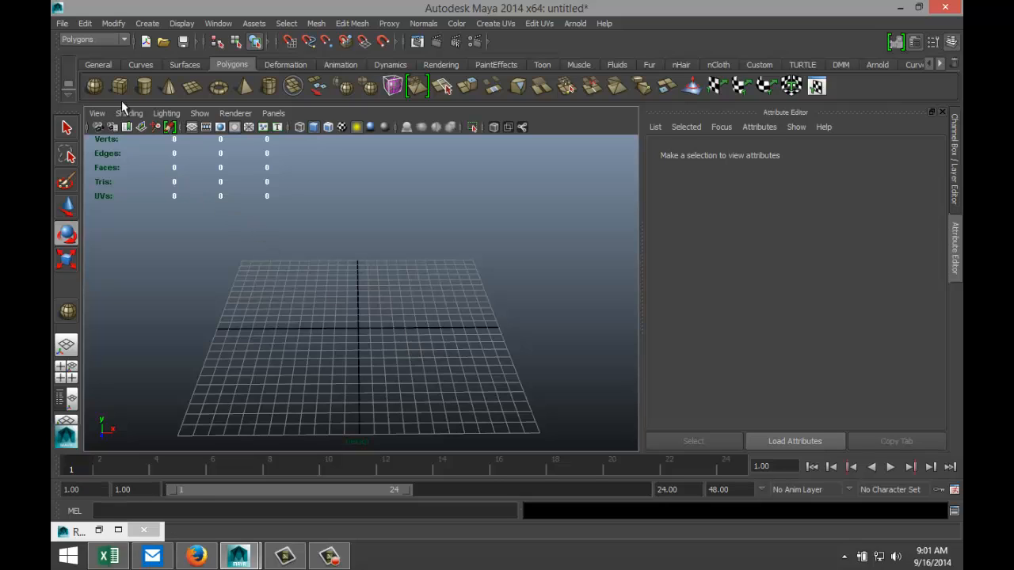
{"action": "left_click", "coordinate": [144, 87]}
{"action": "left_click_drag", "start_coordinate": [361, 347], "coordinate": [436, 335]}
Set the cylinder's Z rotation to exactly -90 in its transform attributes
{"action": "left_click", "coordinate": [671, 154]}
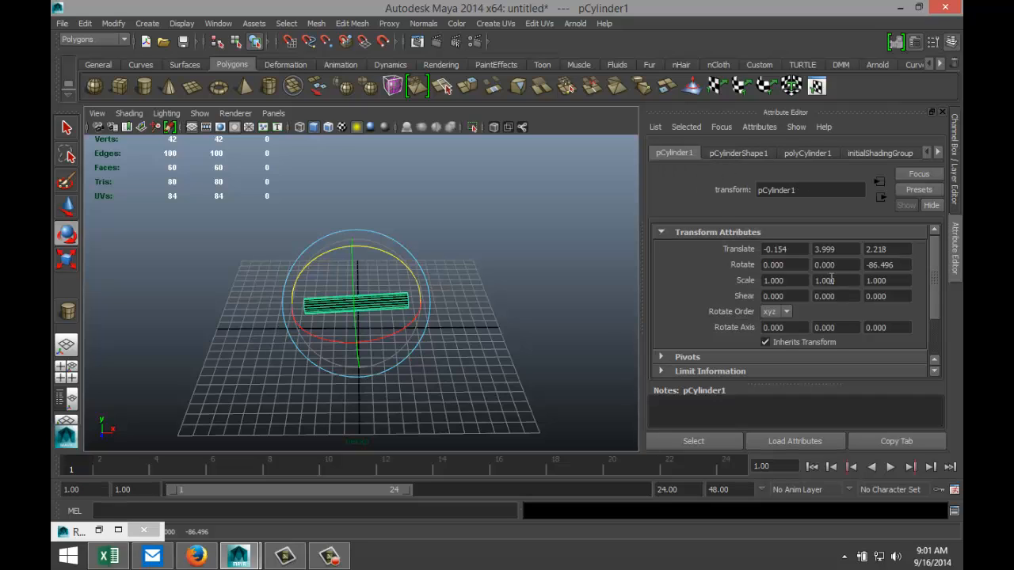
{"action": "left_click", "coordinate": [899, 268]}
{"action": "type", "text": "-"}
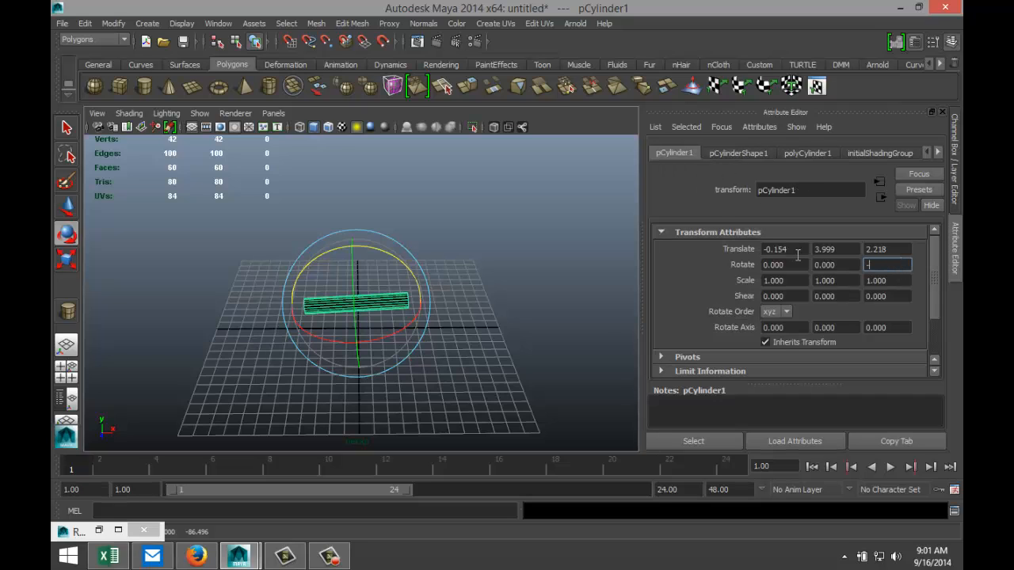
{"action": "type", "text": "90"}
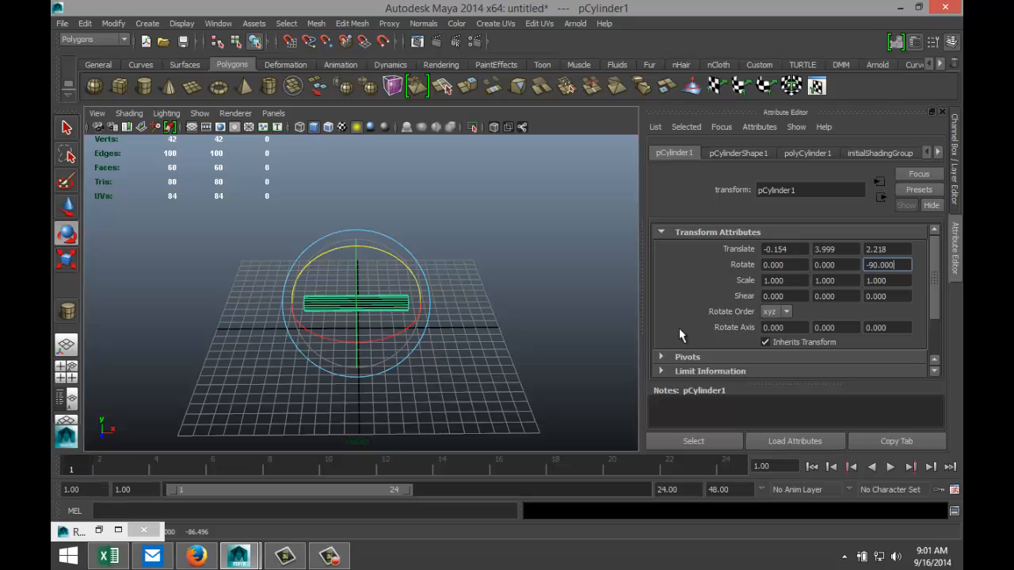
In the top view, move the cylinder to about 7.7 along X and about -0.16 along Z
{"action": "left_click", "coordinate": [67, 371]}
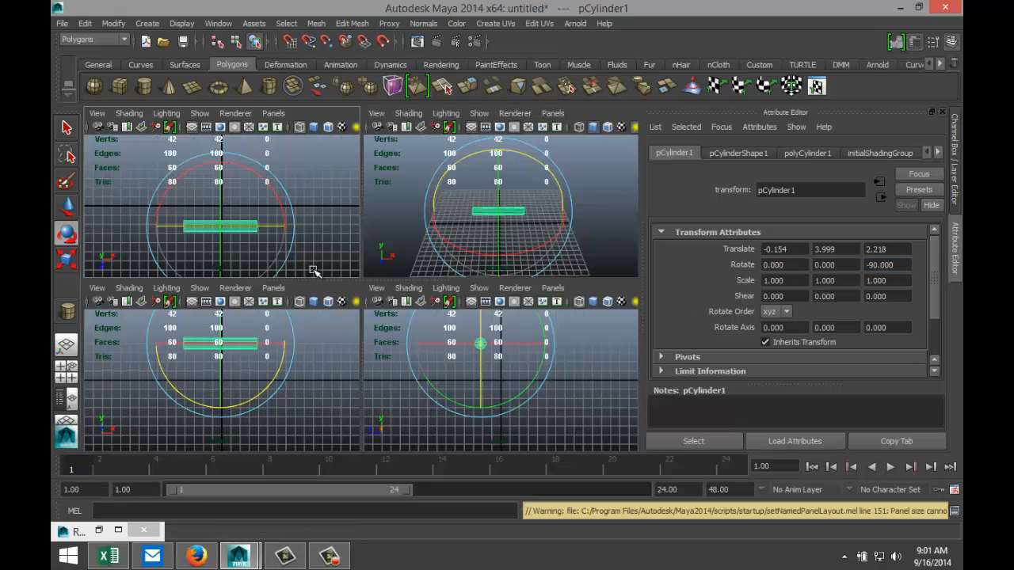
{"action": "key", "text": "space"}
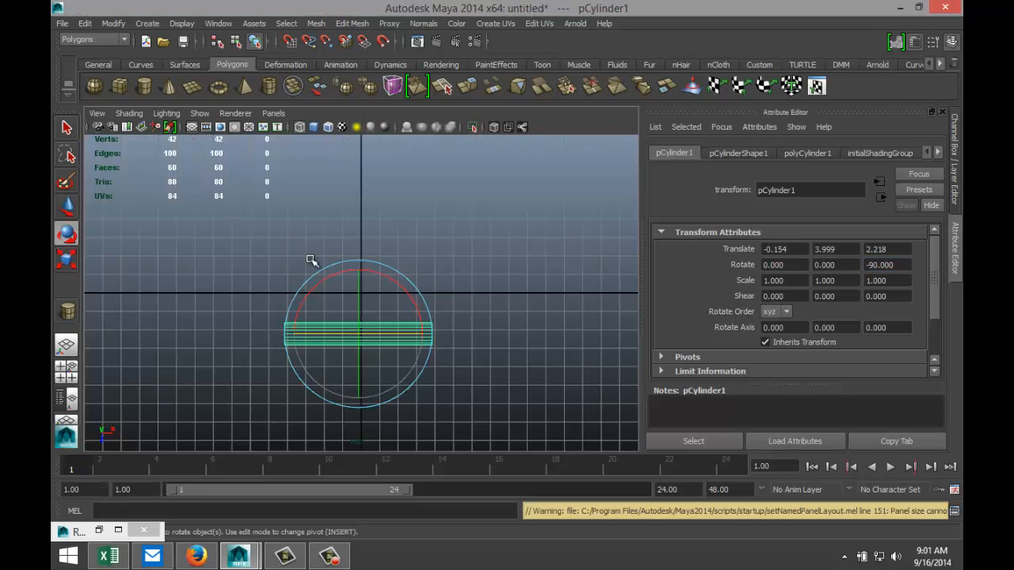
{"action": "scroll", "coordinate": [407, 357], "scroll_direction": "down", "scroll_amount": 2}
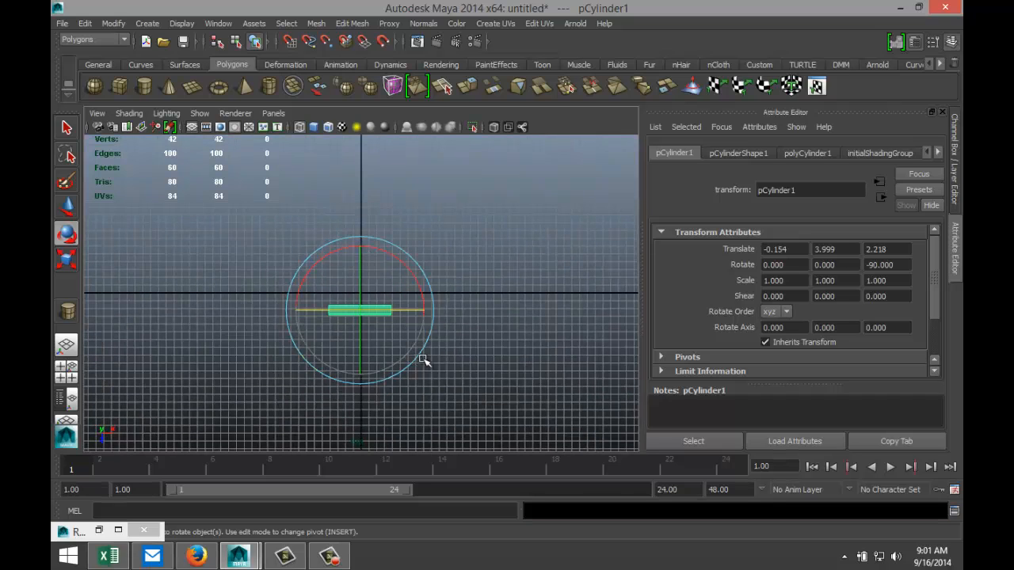
{"action": "key", "text": "w"}
{"action": "left_click_drag", "start_coordinate": [404, 311], "coordinate": [469, 312]}
{"action": "left_click_drag", "start_coordinate": [422, 354], "coordinate": [423, 344]}
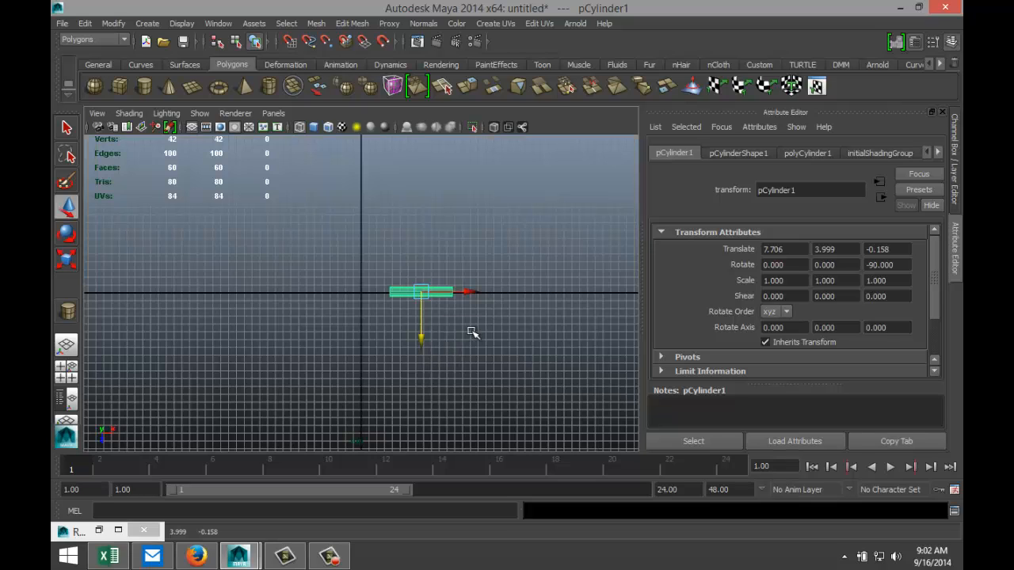
Return to the full perspective view and delete the cylinder
{"action": "left_click", "coordinate": [69, 378]}
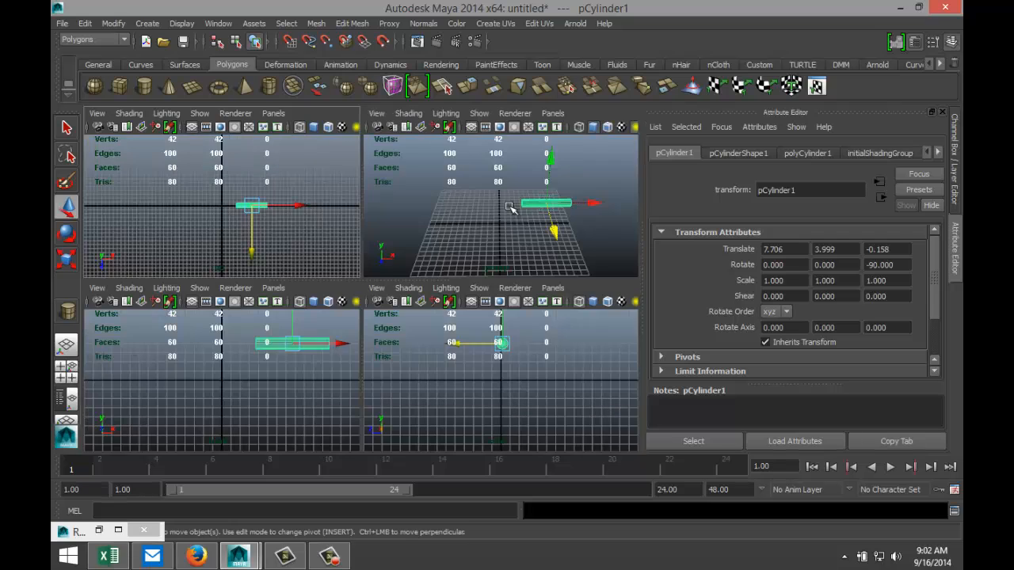
{"action": "key", "text": "space"}
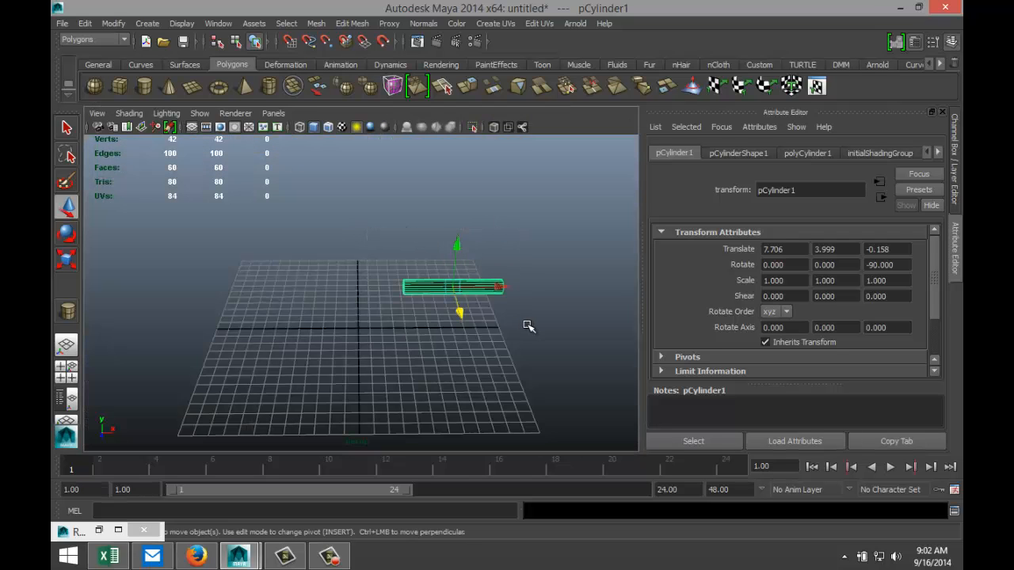
{"action": "key", "text": "Delete"}
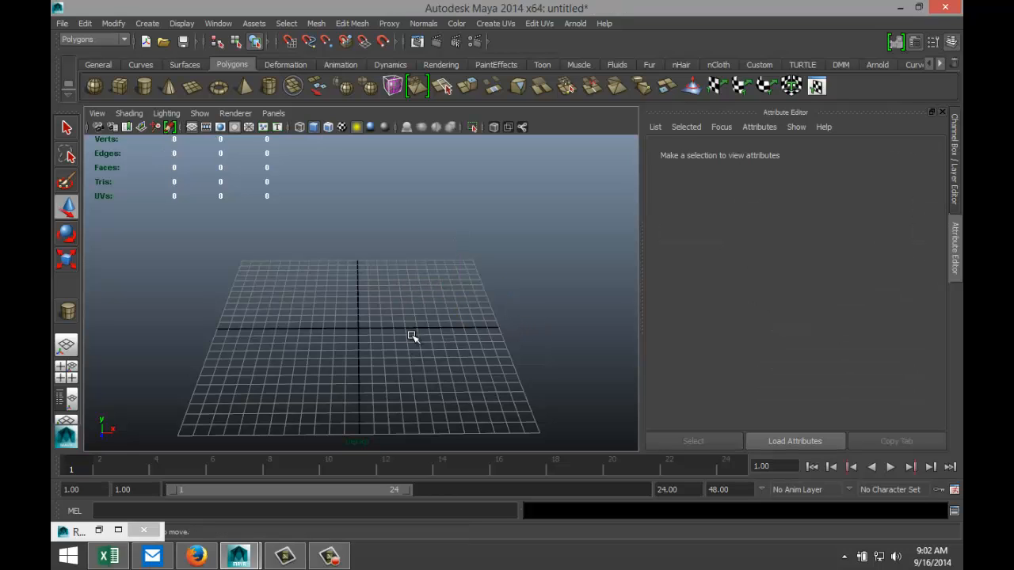
Draw a polygon sphere with a radius of about 3.68 at the centre of the grid
{"action": "left_click_drag", "start_coordinate": [412, 338], "coordinate": [446, 335], "text": "alt"}
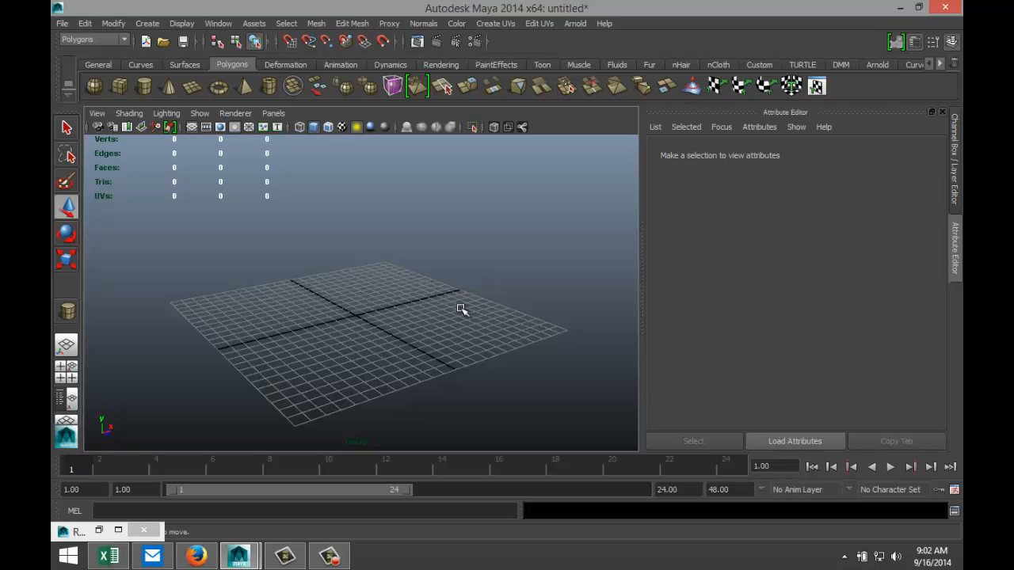
{"action": "left_click", "coordinate": [95, 85]}
{"action": "left_click_drag", "start_coordinate": [362, 316], "coordinate": [397, 325]}
Set the sphere's axis subdivisions and height subdivisions both to 40
{"action": "left_click", "coordinate": [796, 154]}
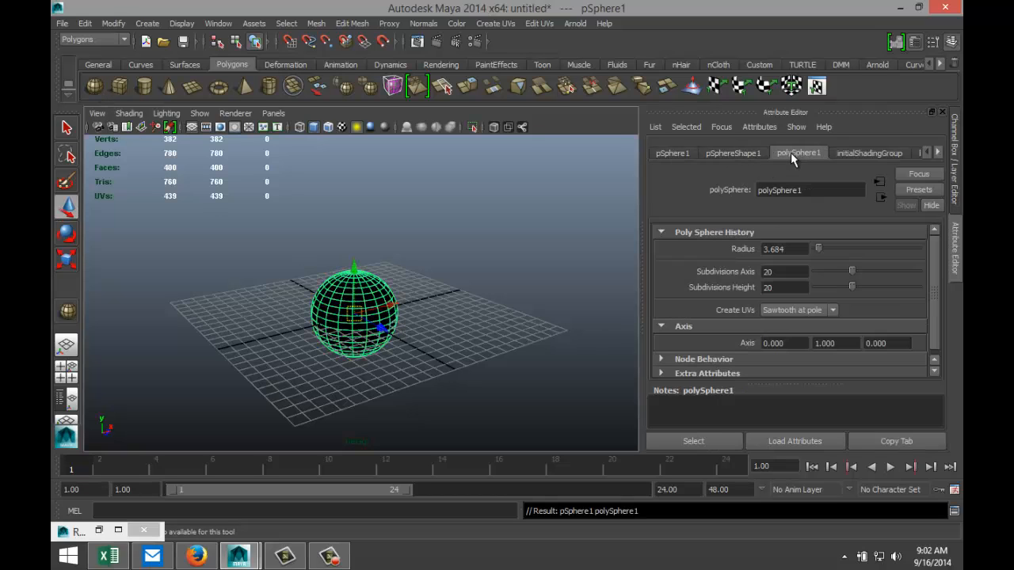
{"action": "double_click", "coordinate": [789, 272]}
{"action": "type", "text": "40"}
{"action": "key", "text": "Tab"}
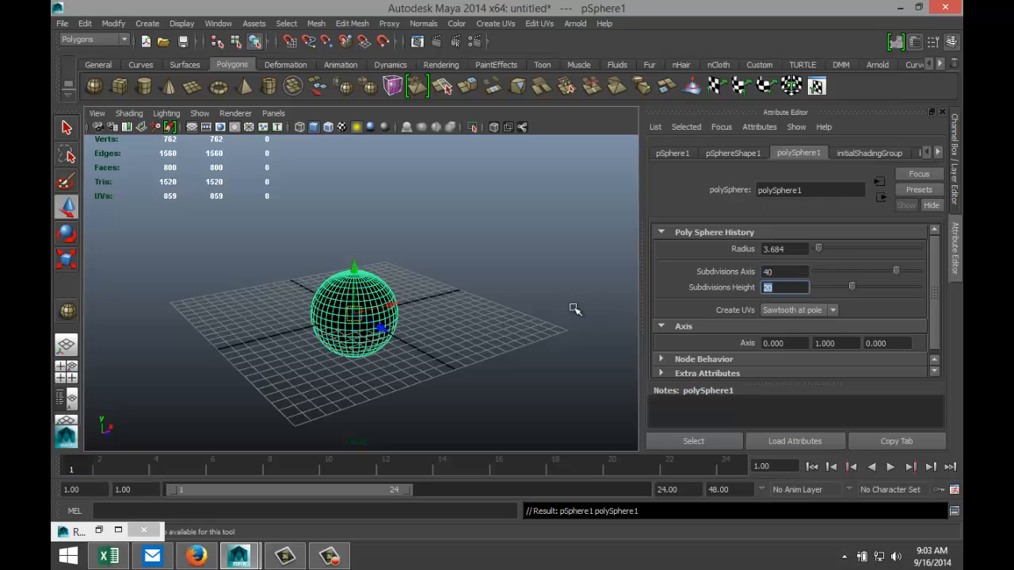
{"action": "type", "text": "40"}
{"action": "key", "text": "Return"}
Select the sphere and, in the Animation menu set, apply a Lattice deformer to it
{"action": "left_click", "coordinate": [512, 310]}
{"action": "left_click", "coordinate": [391, 299]}
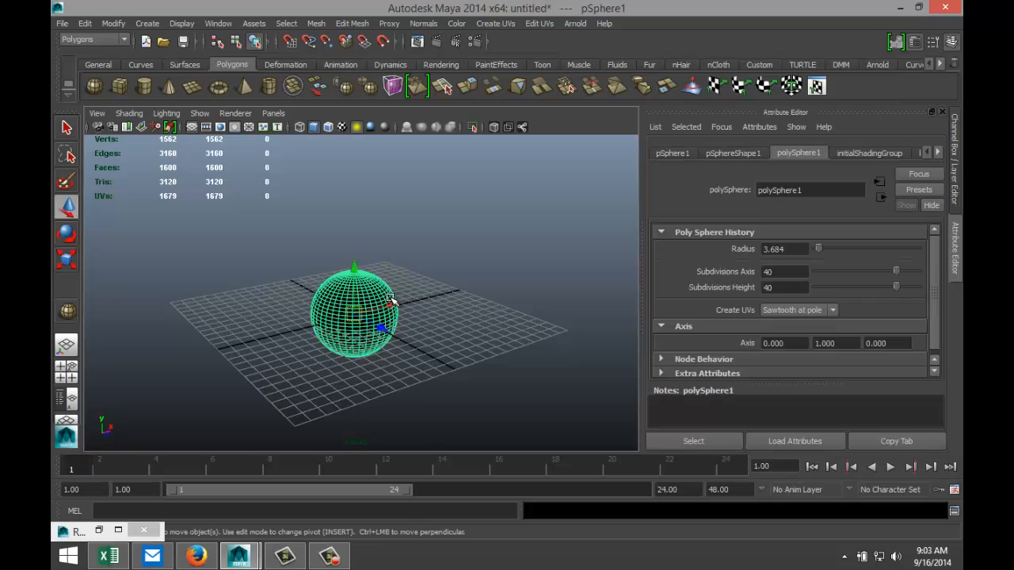
{"action": "left_click", "coordinate": [124, 40]}
{"action": "left_click", "coordinate": [120, 51]}
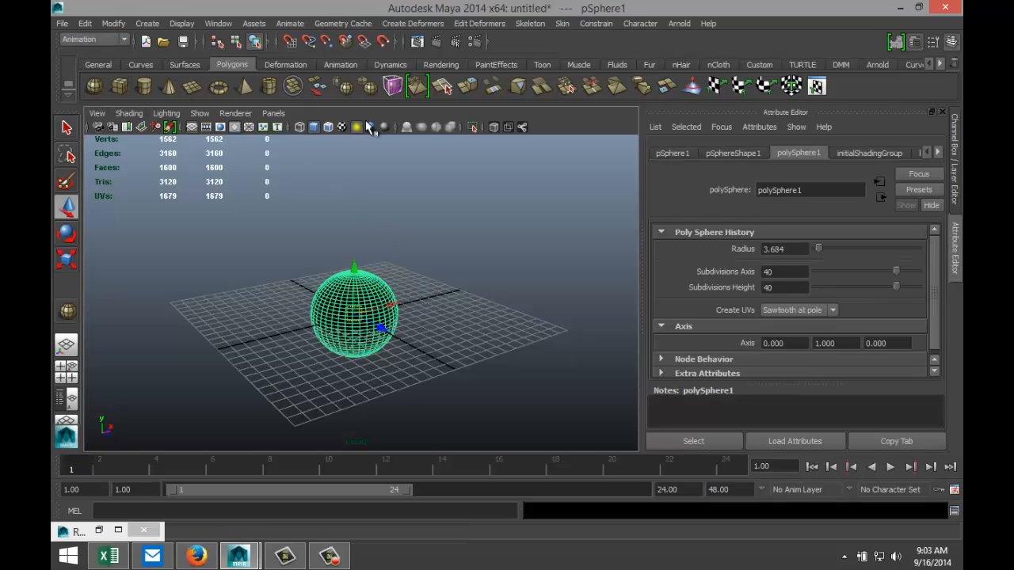
{"action": "left_click", "coordinate": [434, 25]}
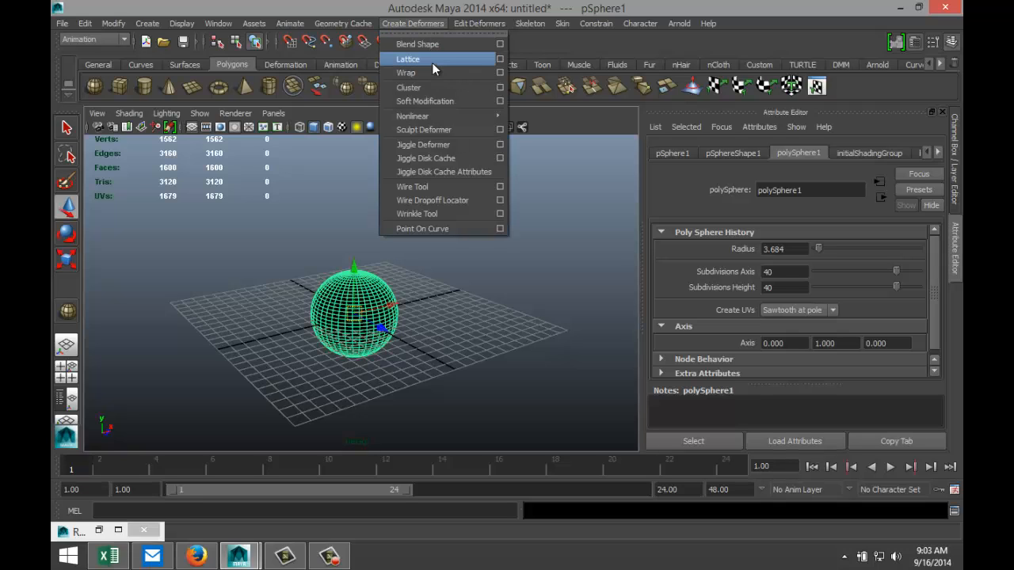
{"action": "left_click", "coordinate": [432, 58]}
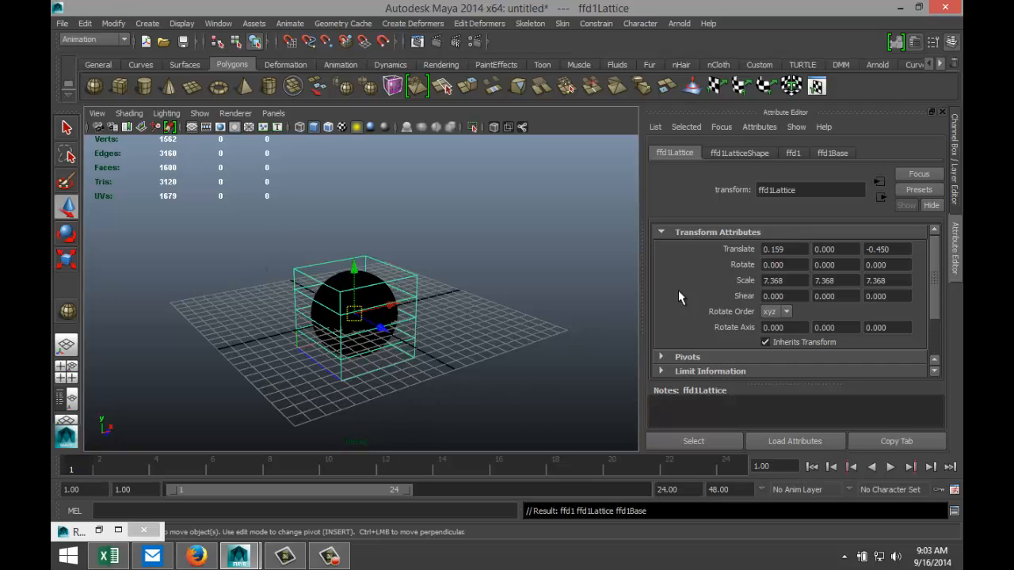
Set the lattice's S divisions and U divisions both to 4
{"action": "left_click", "coordinate": [741, 153]}
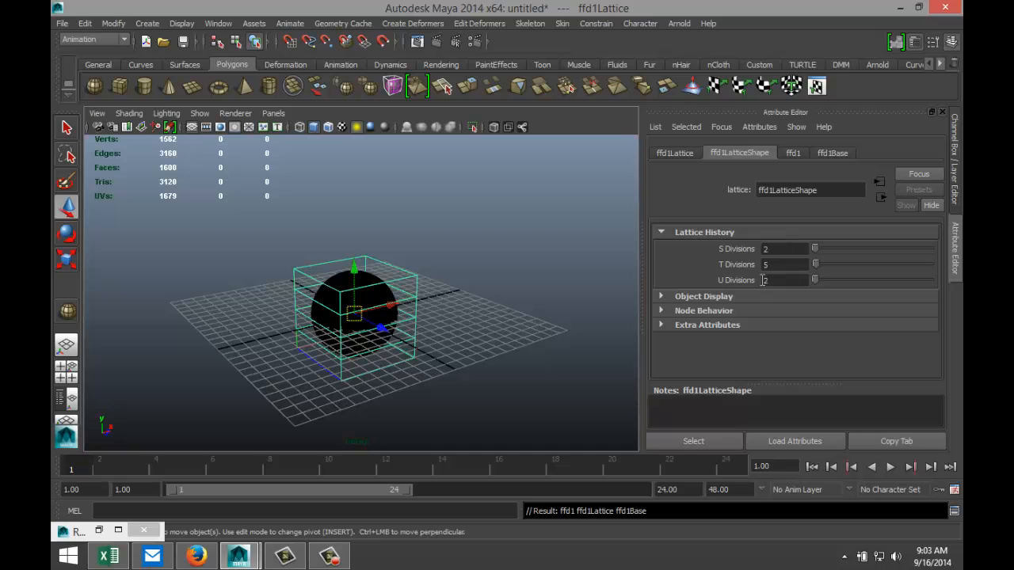
{"action": "left_click_drag", "start_coordinate": [817, 252], "coordinate": [818, 255]}
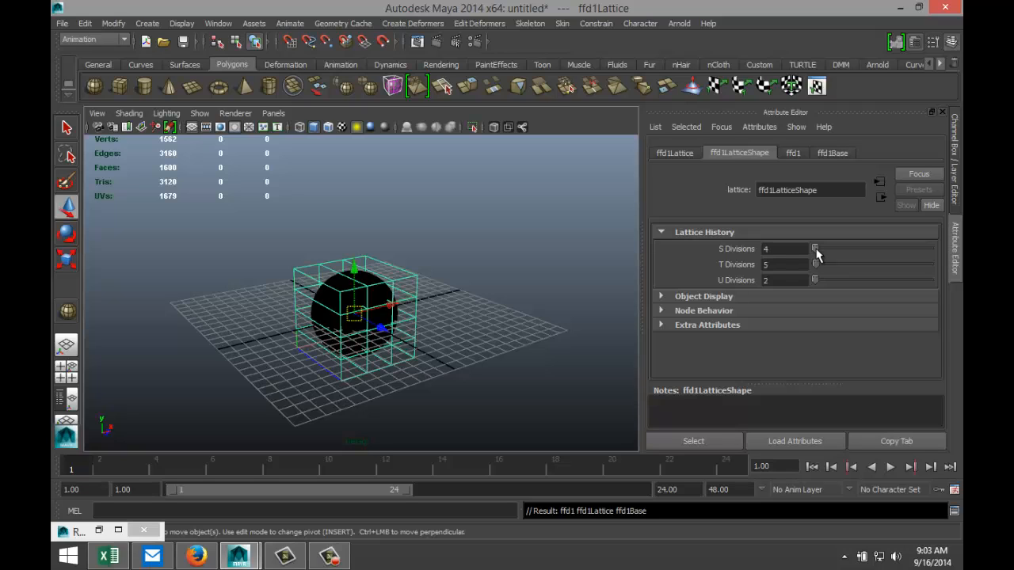
{"action": "left_click_drag", "start_coordinate": [817, 280], "coordinate": [818, 286]}
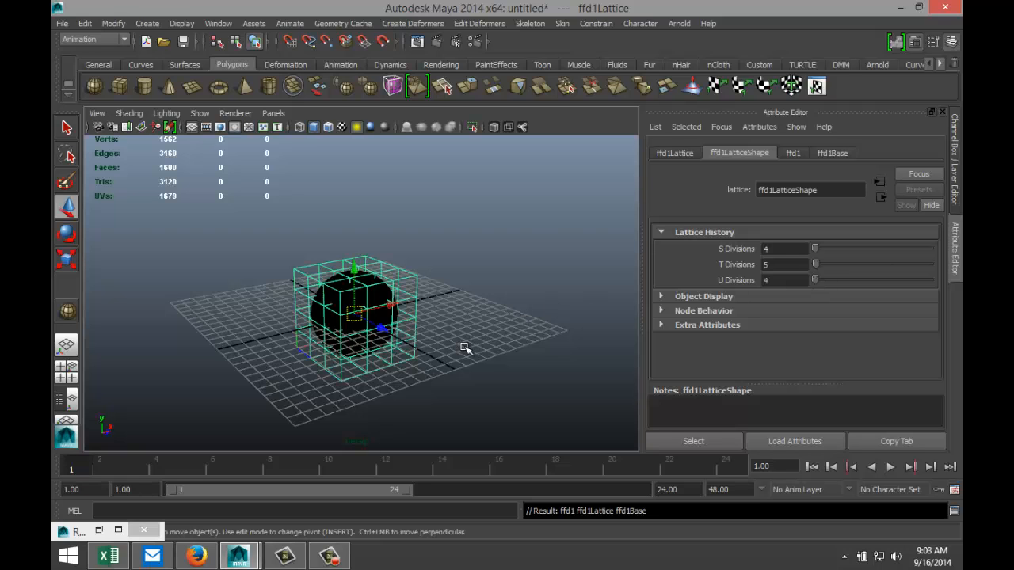
{"action": "mouse_move", "coordinate": [462, 357]}
{"action": "left_mouse_down", "text": "alt"}
{"action": "mouse_move", "coordinate": [475, 324]}
{"action": "mouse_move", "coordinate": [472, 354]}
{"action": "left_mouse_up", "text": "alt"}
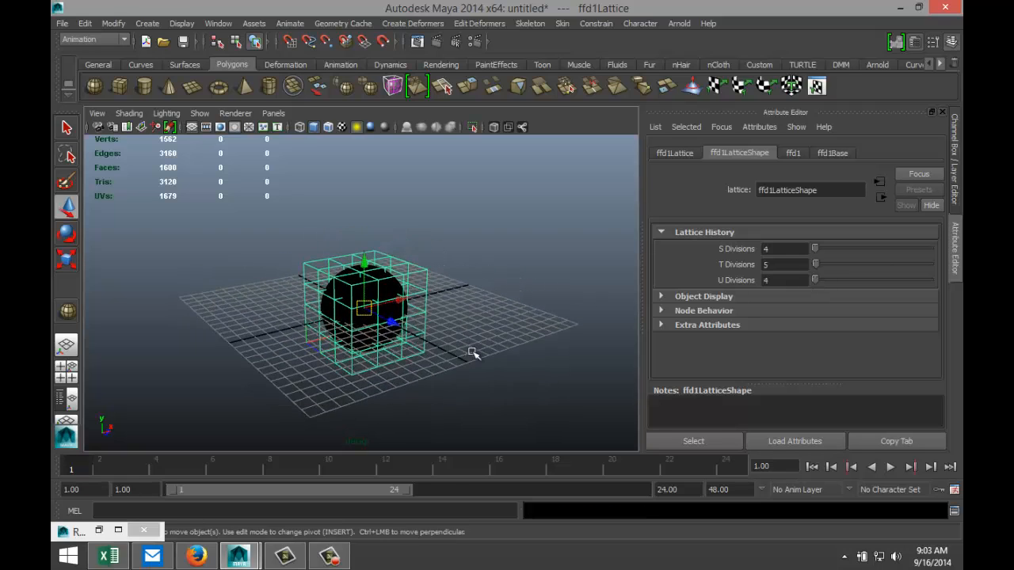
Switch the lattice to lattice-point editing and pull one top corner point far outward along the X axis
{"action": "right_click", "coordinate": [424, 272]}
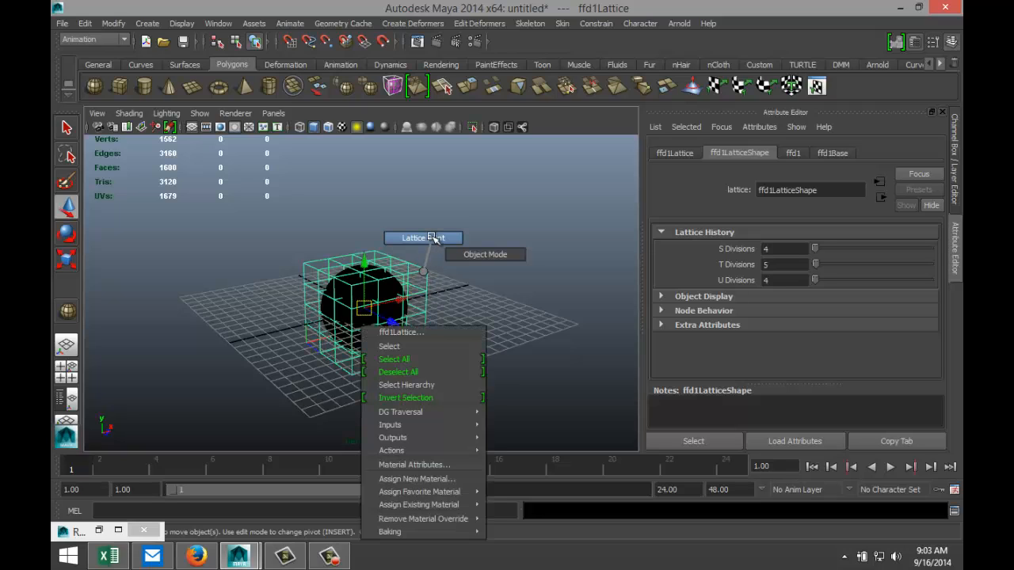
{"action": "left_click", "coordinate": [428, 237]}
{"action": "scroll", "coordinate": [485, 338], "scroll_direction": "up", "scroll_amount": 3}
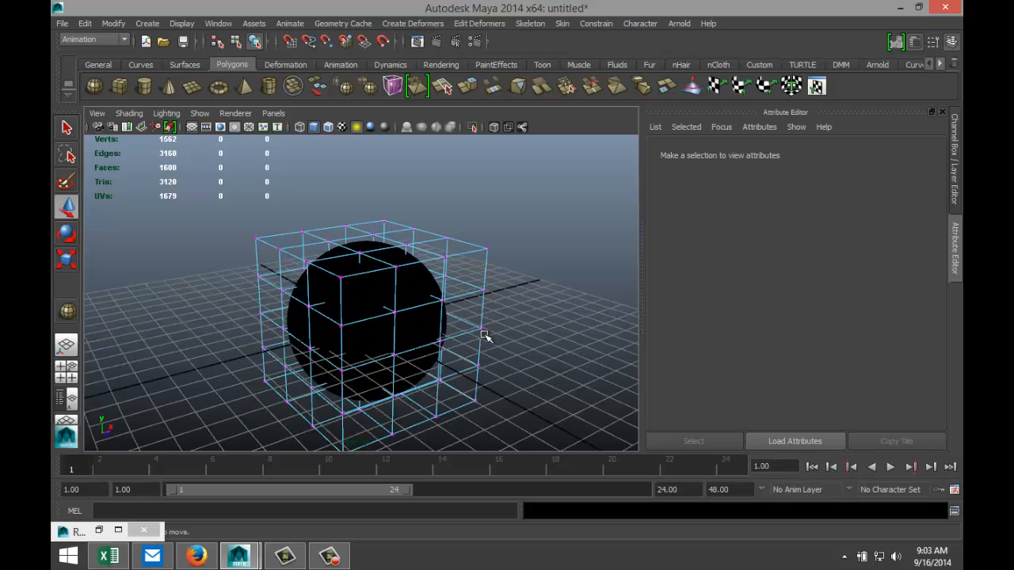
{"action": "left_click_drag", "start_coordinate": [477, 232], "coordinate": [523, 280]}
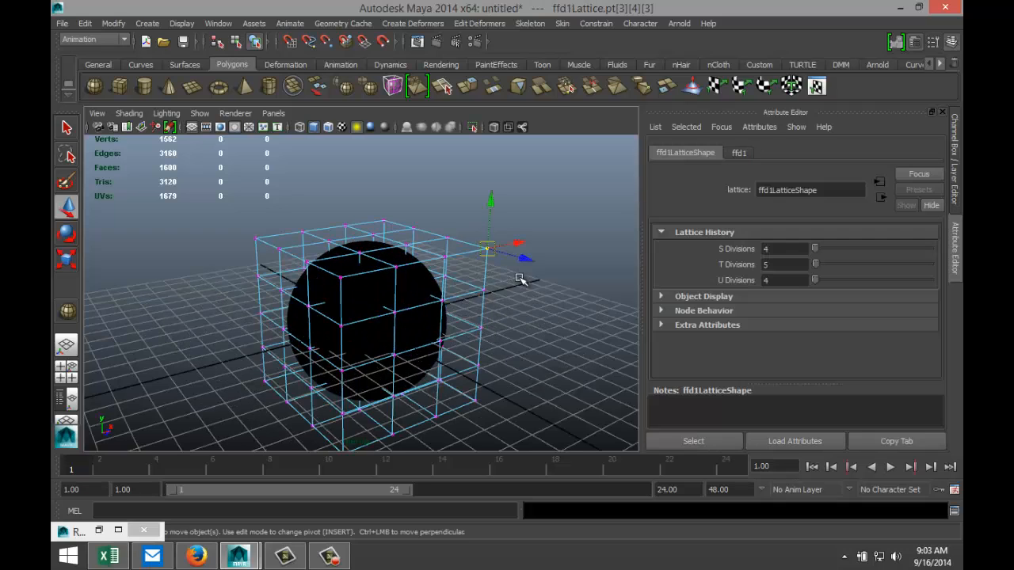
{"action": "left_click_drag", "start_coordinate": [520, 242], "coordinate": [608, 226]}
{"action": "scroll", "coordinate": [537, 316], "scroll_direction": "down", "scroll_amount": 4}
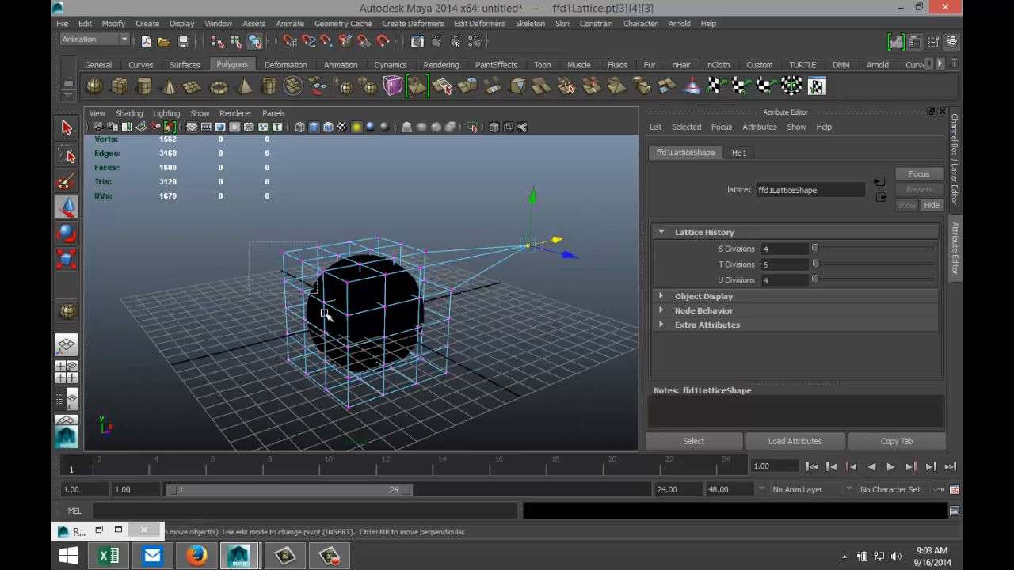
Move the lattice points on the negative-X side outward along X, and raise the group of top points along Y
{"action": "left_click_drag", "start_coordinate": [277, 240], "coordinate": [339, 355]}
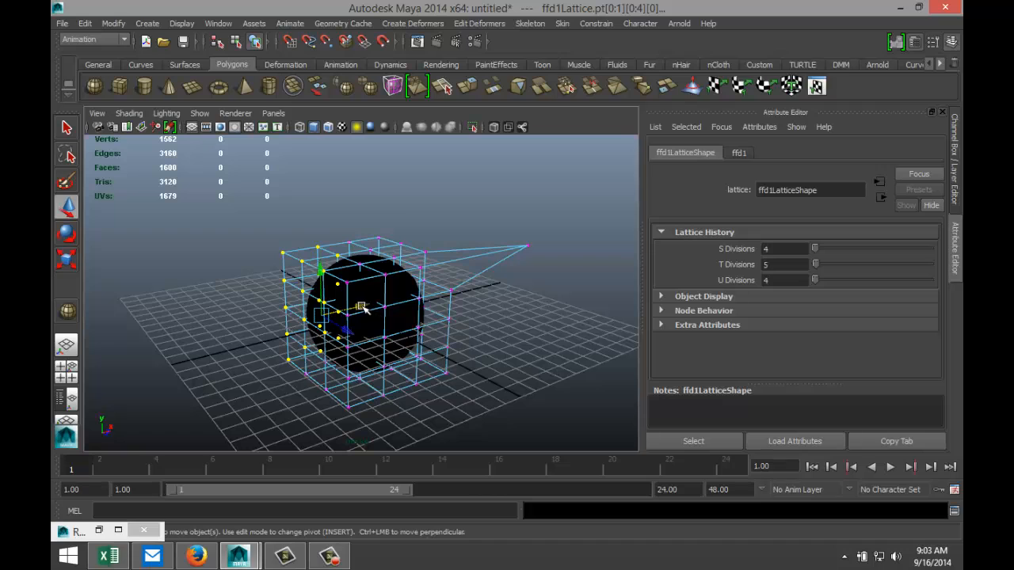
{"action": "left_click_drag", "start_coordinate": [362, 308], "coordinate": [311, 328]}
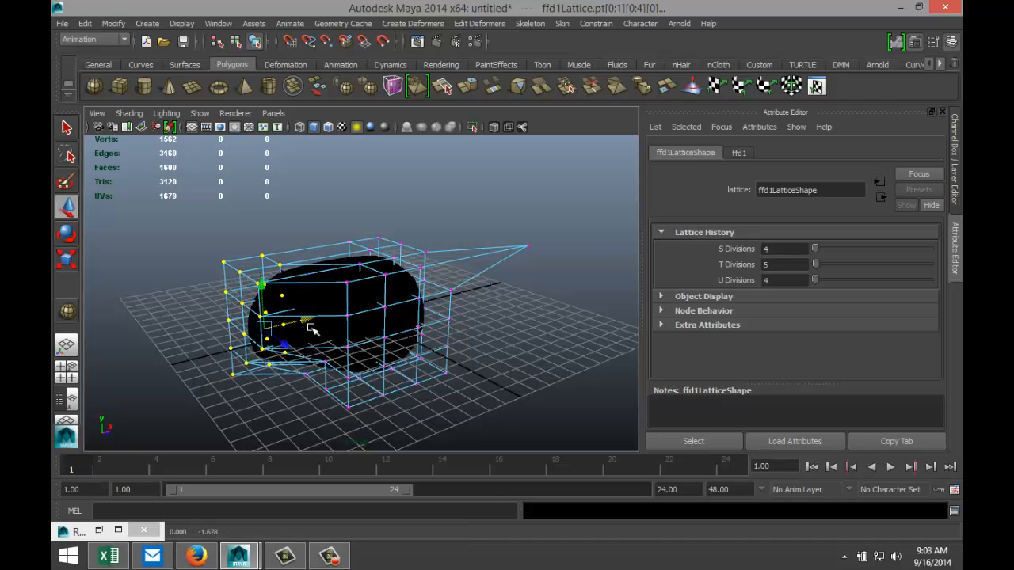
{"action": "left_click_drag", "start_coordinate": [335, 226], "coordinate": [410, 269]}
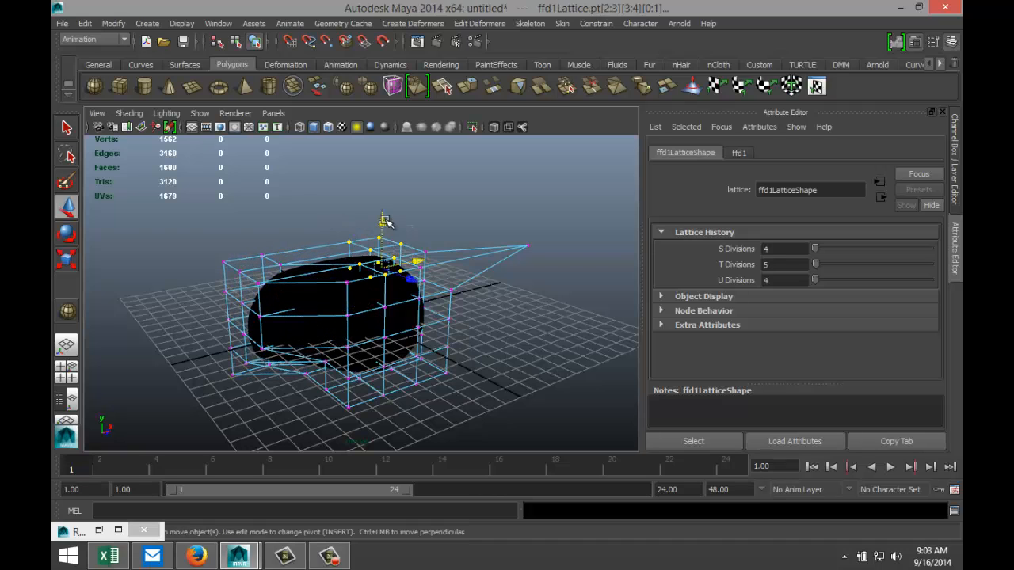
{"action": "left_click_drag", "start_coordinate": [383, 221], "coordinate": [383, 179]}
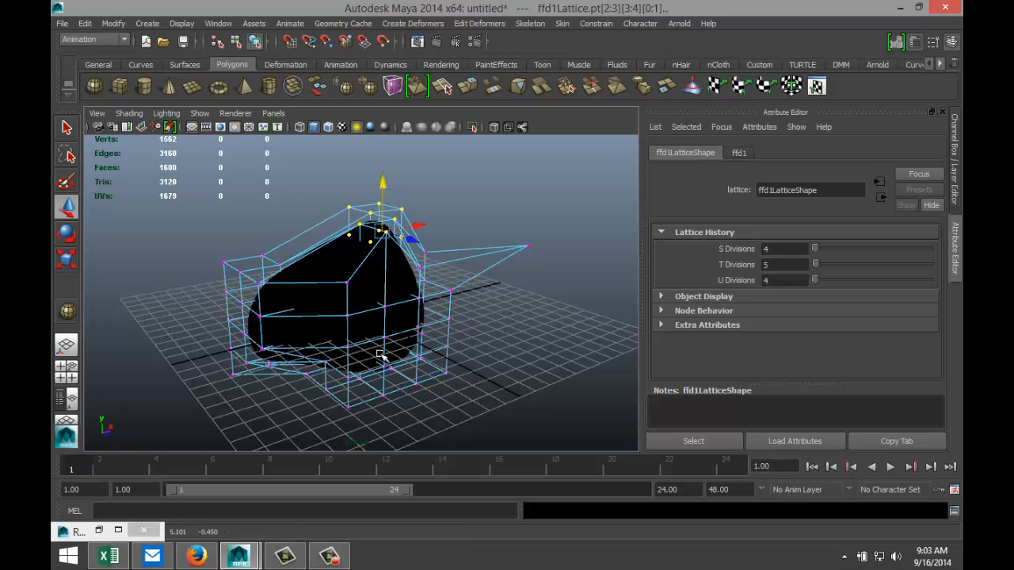
Select the lower lattice points at the back corner and shift them slightly along the Z axis
{"action": "left_click_drag", "start_coordinate": [342, 399], "coordinate": [513, 392], "text": "alt"}
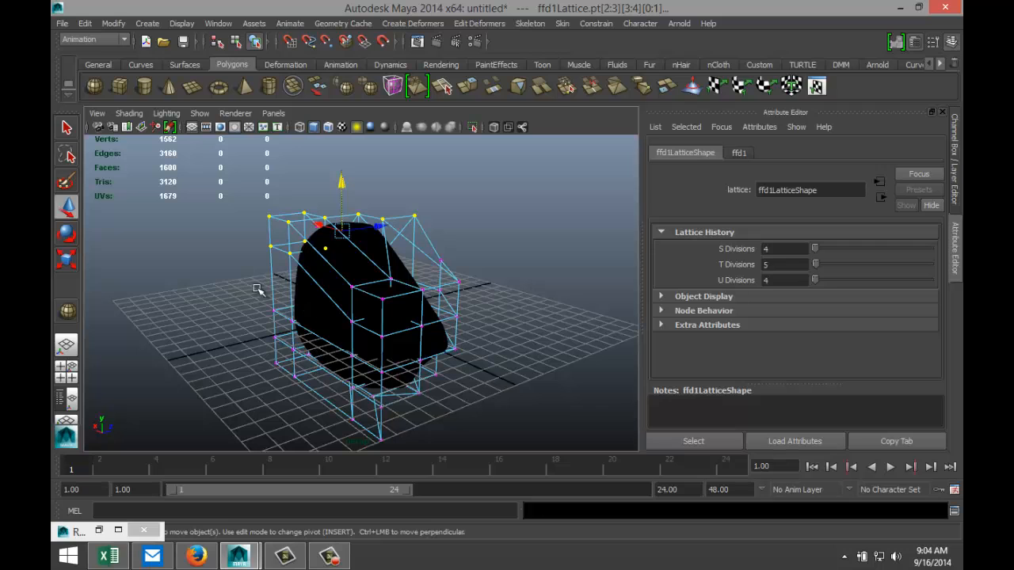
{"action": "left_click_drag", "start_coordinate": [258, 289], "coordinate": [316, 381]}
{"action": "left_click_drag", "start_coordinate": [336, 336], "coordinate": [315, 338]}
{"action": "left_click_drag", "start_coordinate": [456, 377], "coordinate": [290, 380], "text": "alt"}
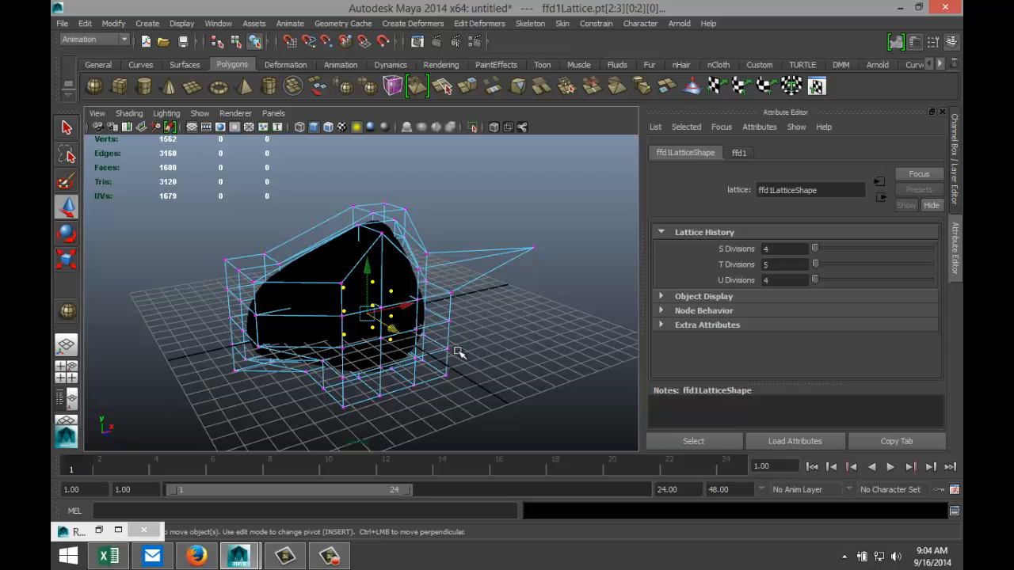
{"action": "left_click_drag", "start_coordinate": [470, 369], "coordinate": [518, 378], "text": "alt"}
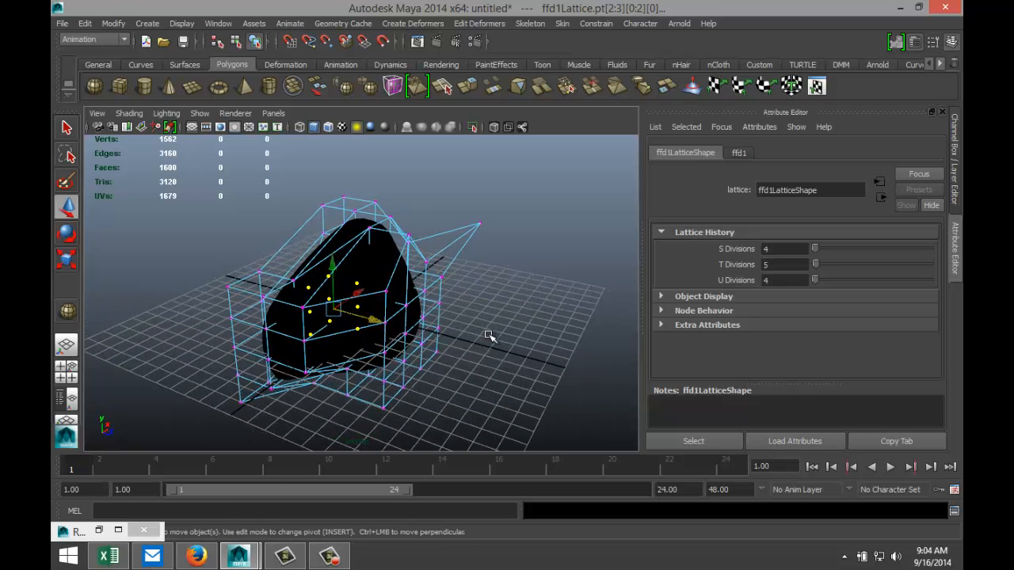